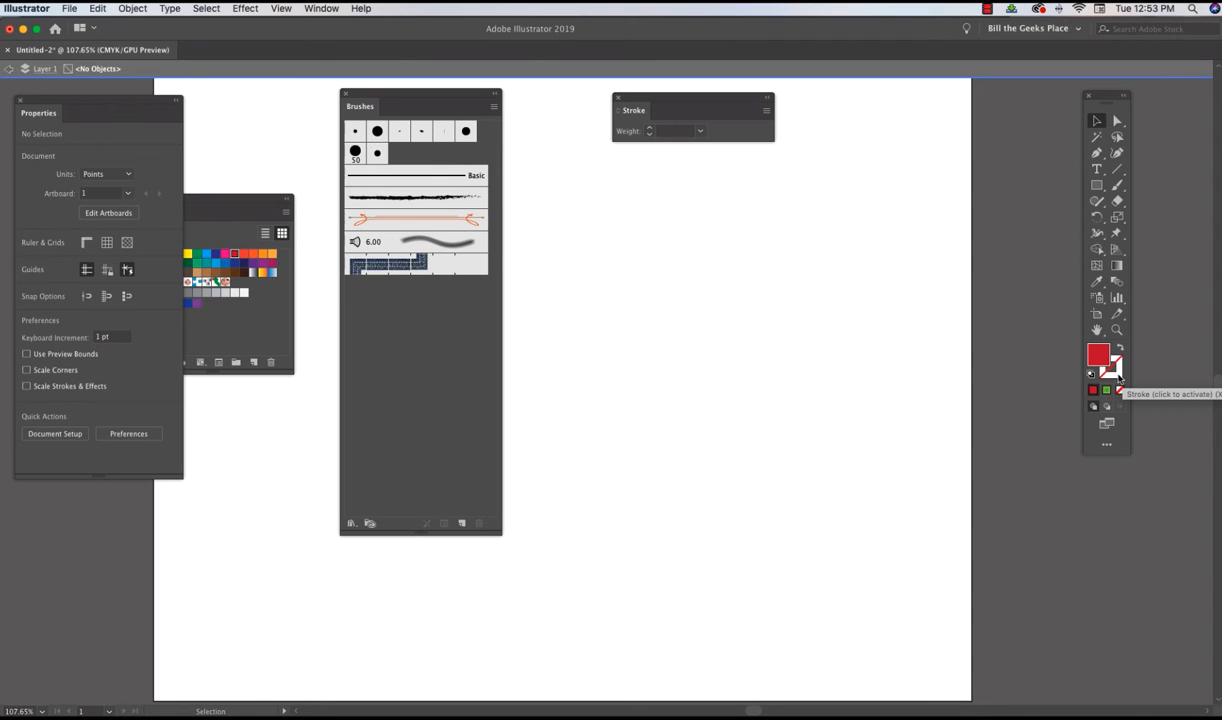
Set the fill to none and the stroke colour to black, with a round calligraphic brush as the stroke.
click(1119, 378)
click(1101, 352)
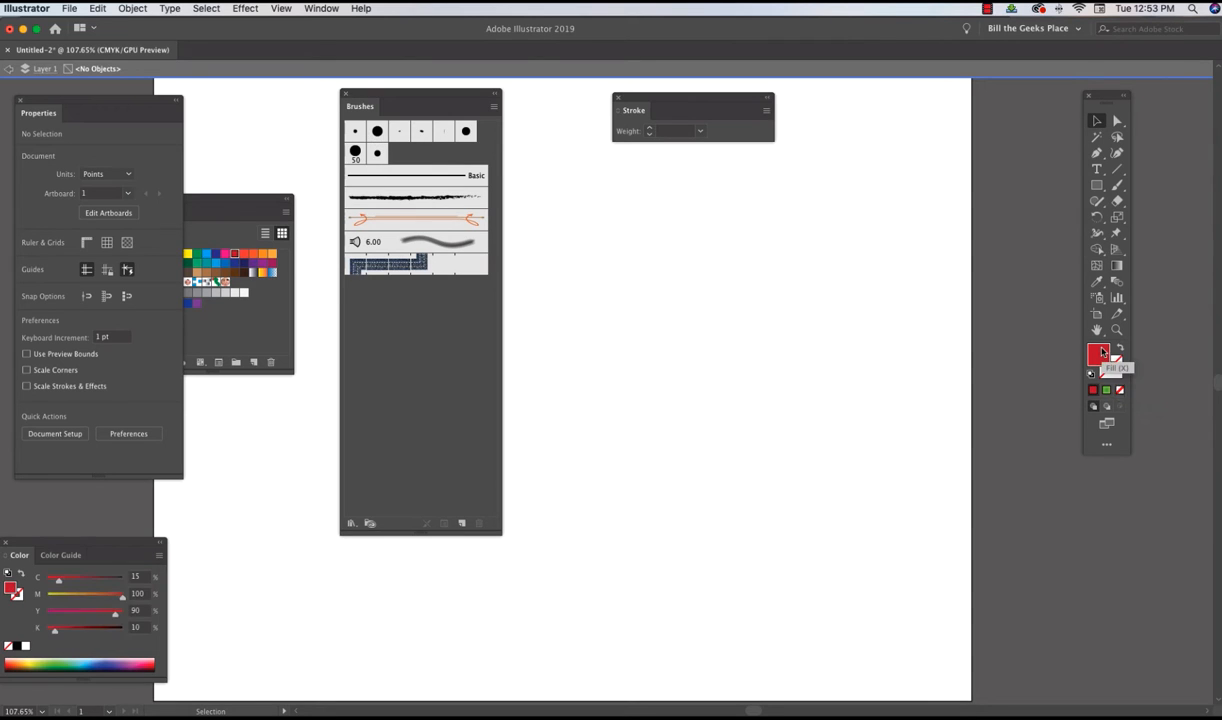
click(1119, 390)
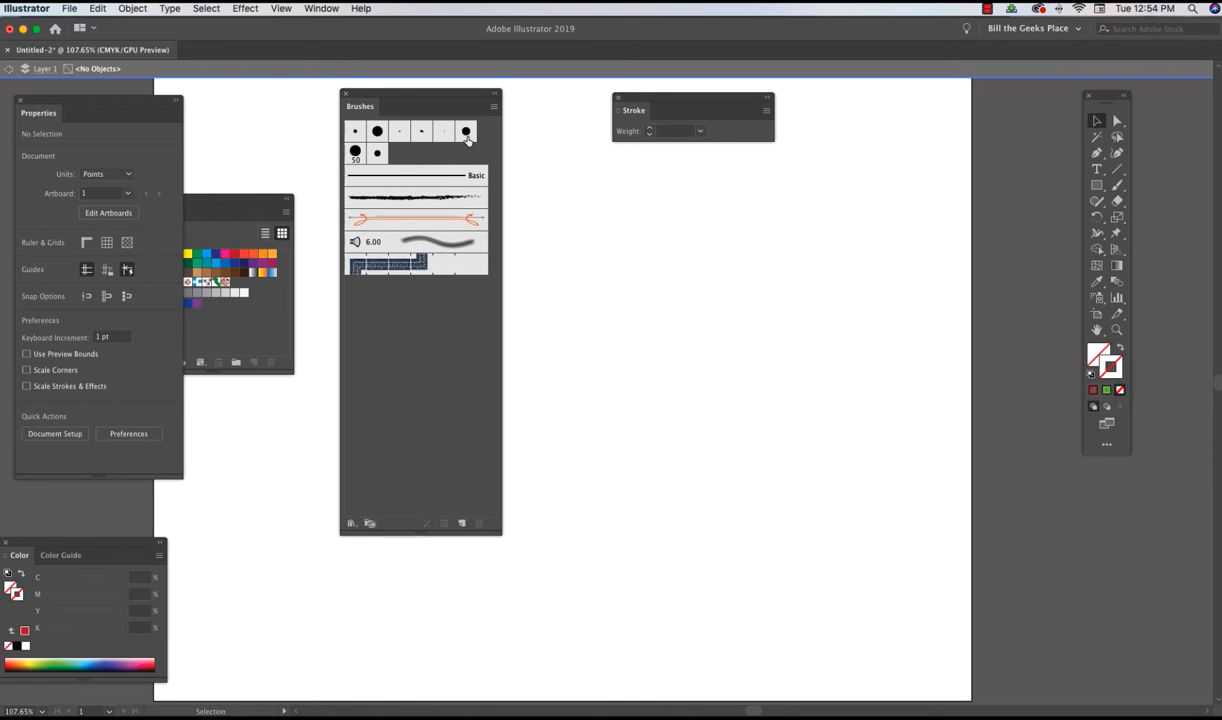
click(466, 133)
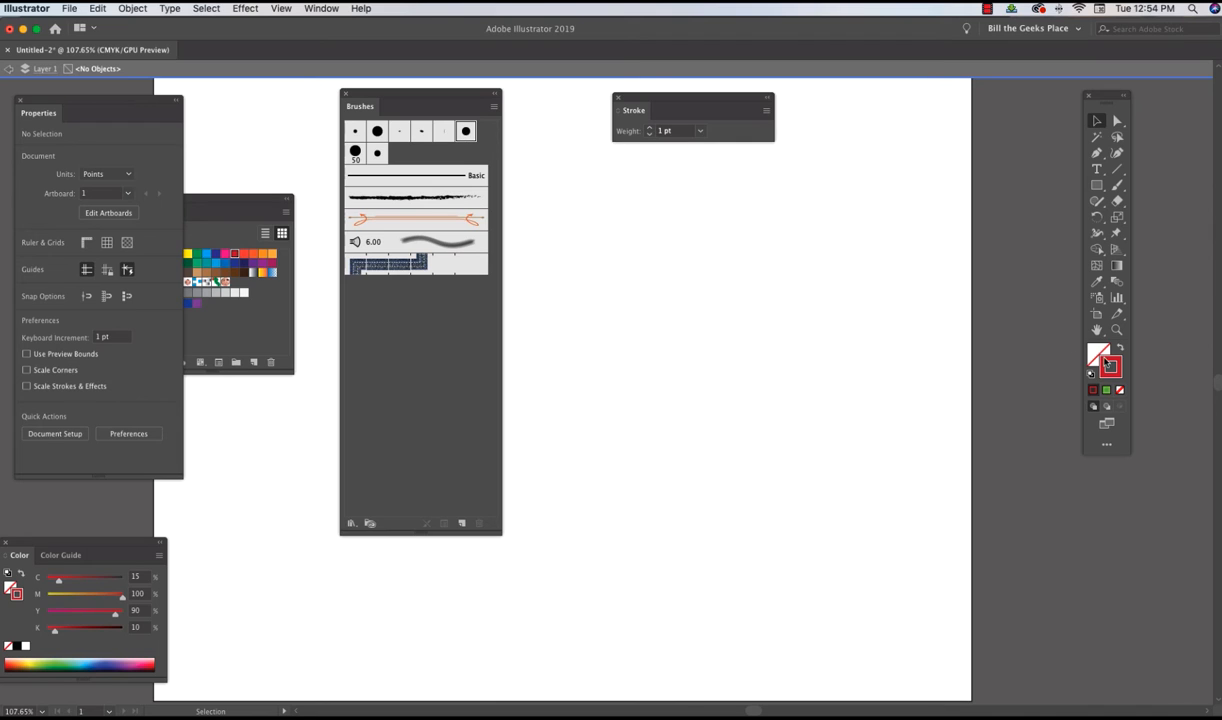
drag(250, 199, 1016, 139)
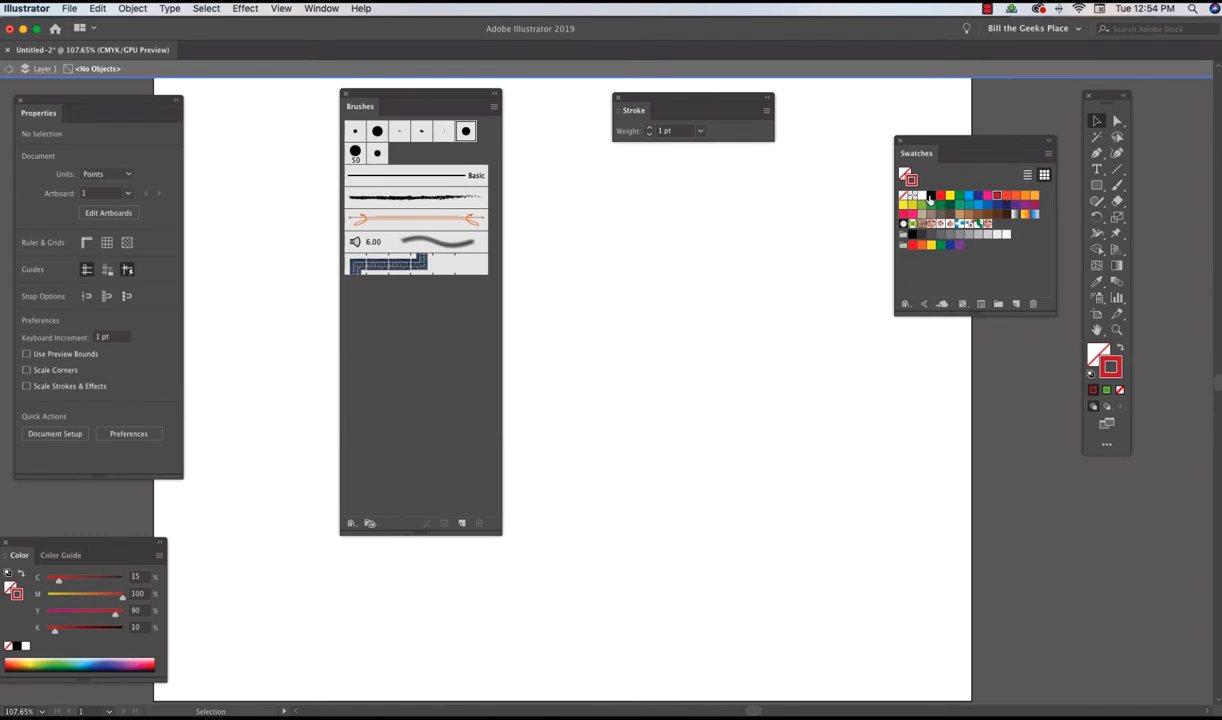
click(931, 196)
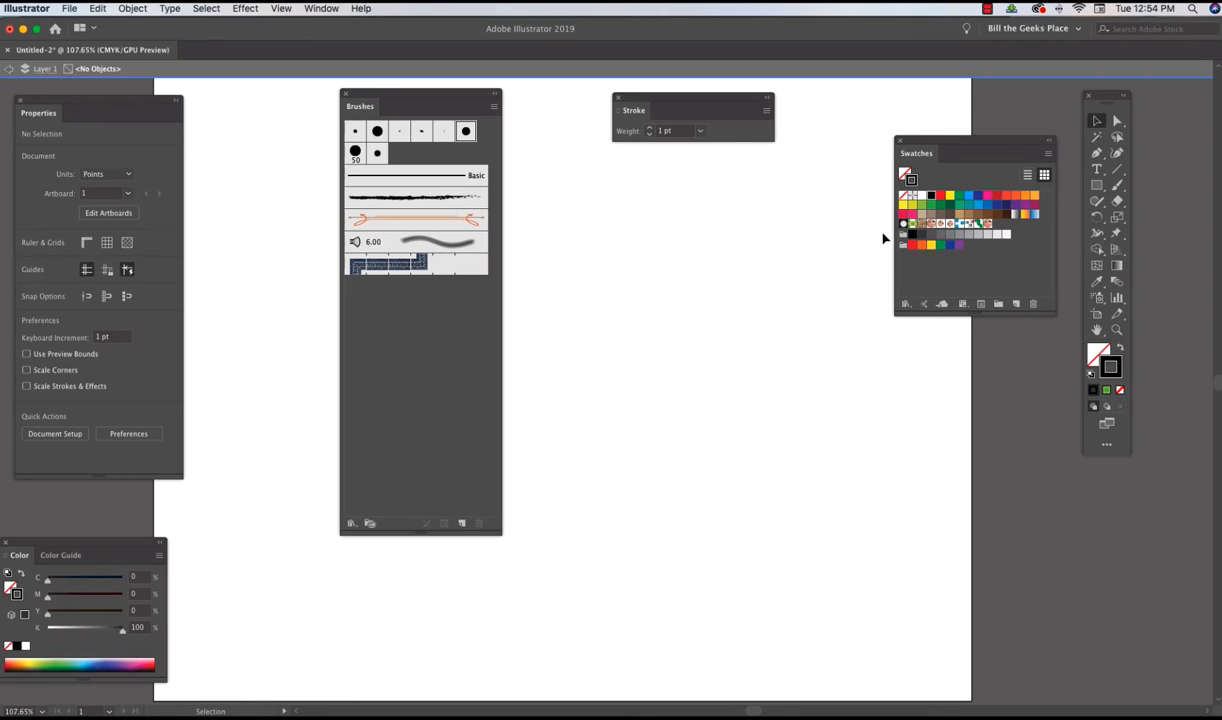
Paint long looping freehand test strokes across the artboard with the 5 pt. Oval brush and delete them.
click(422, 134)
key(b)
mouse_move(547, 270)
mouse_down()
mouse_move(587, 263)
mouse_move(614, 236)
mouse_move(652, 262)
mouse_move(603, 309)
mouse_move(637, 346)
mouse_move(650, 408)
mouse_move(582, 393)
mouse_move(695, 362)
mouse_move(725, 238)
mouse_move(737, 318)
mouse_move(791, 434)
mouse_move(723, 438)
mouse_move(813, 396)
mouse_move(839, 342)
mouse_move(828, 327)
mouse_move(850, 369)
mouse_move(781, 558)
mouse_move(646, 561)
mouse_move(654, 451)
mouse_move(584, 442)
mouse_move(695, 582)
mouse_move(654, 605)
mouse_up()
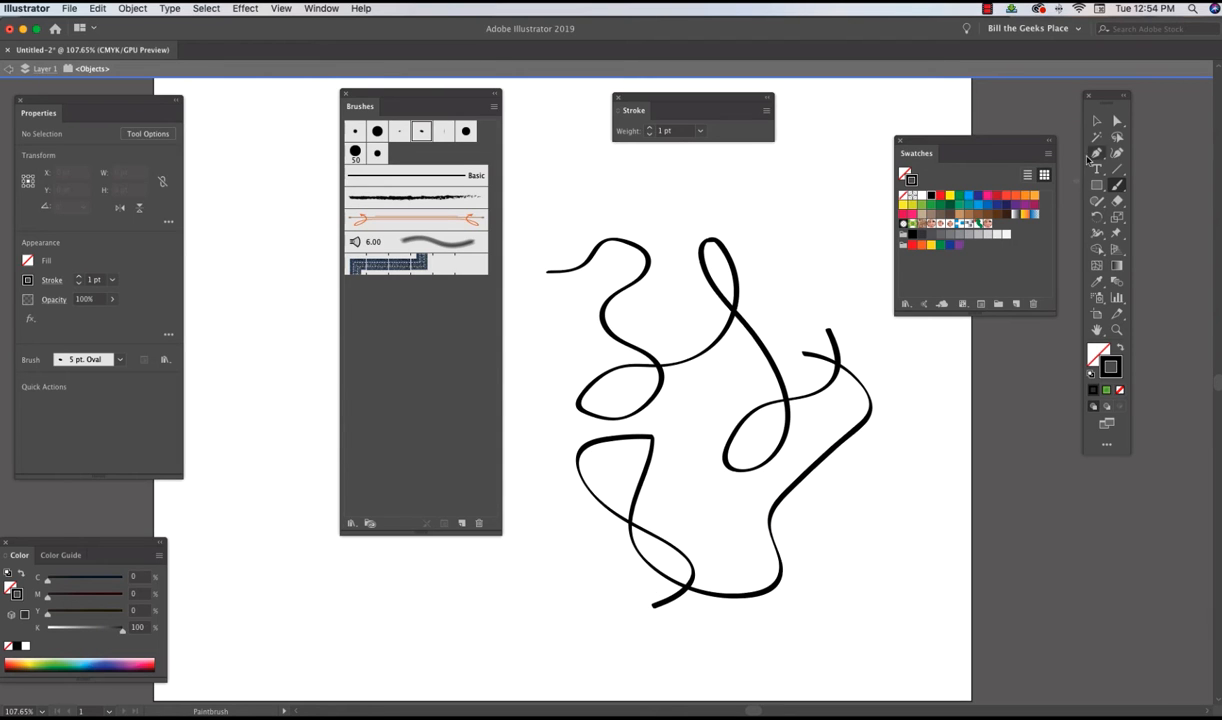
key(v)
mouse_move(525, 233)
mouse_down()
mouse_move(788, 592)
mouse_move(875, 603)
mouse_up()
key(Delete)
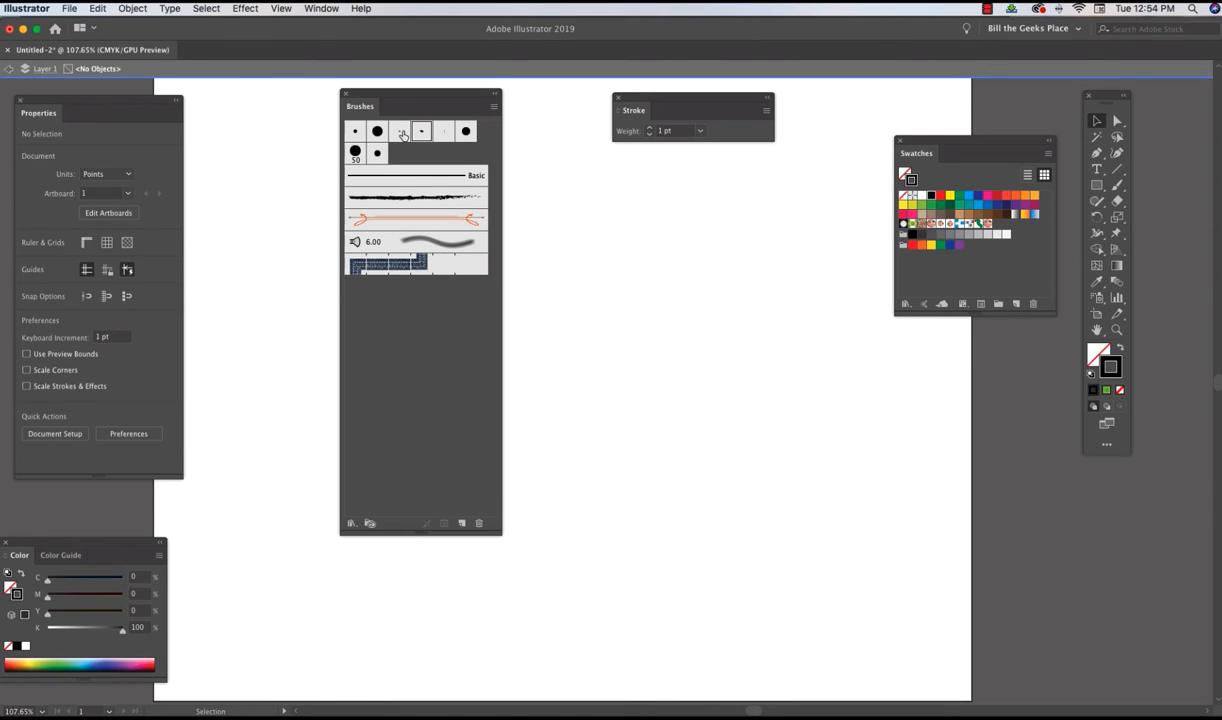
Review the calligraphic brush options of the 5 pt. Round and 5 pt. Oval brushes.
click(355, 133)
double_click(355, 133)
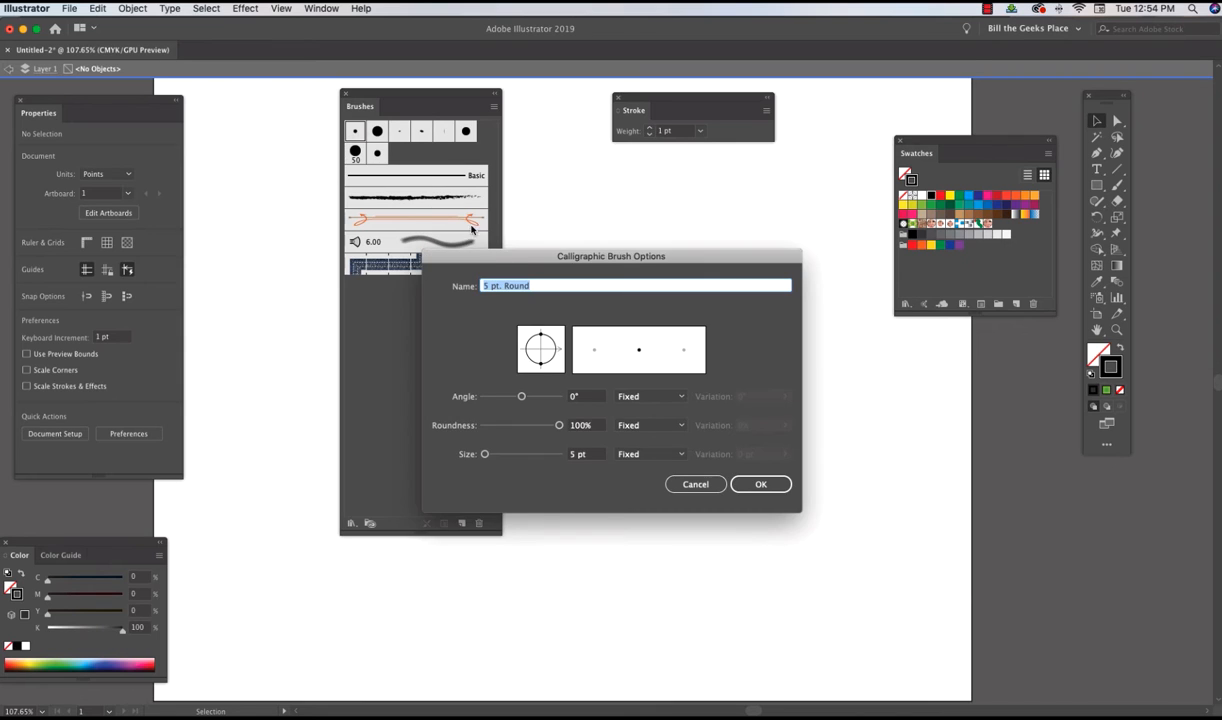
drag(508, 261, 386, 176)
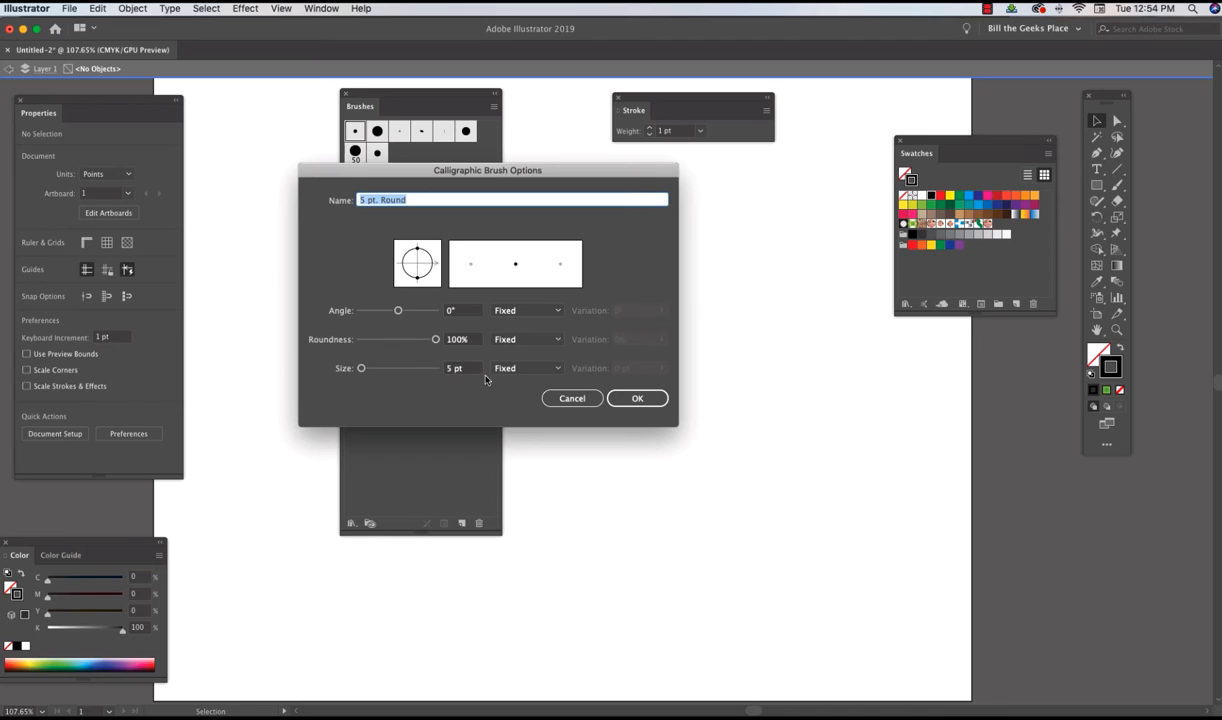
click(574, 399)
double_click(421, 132)
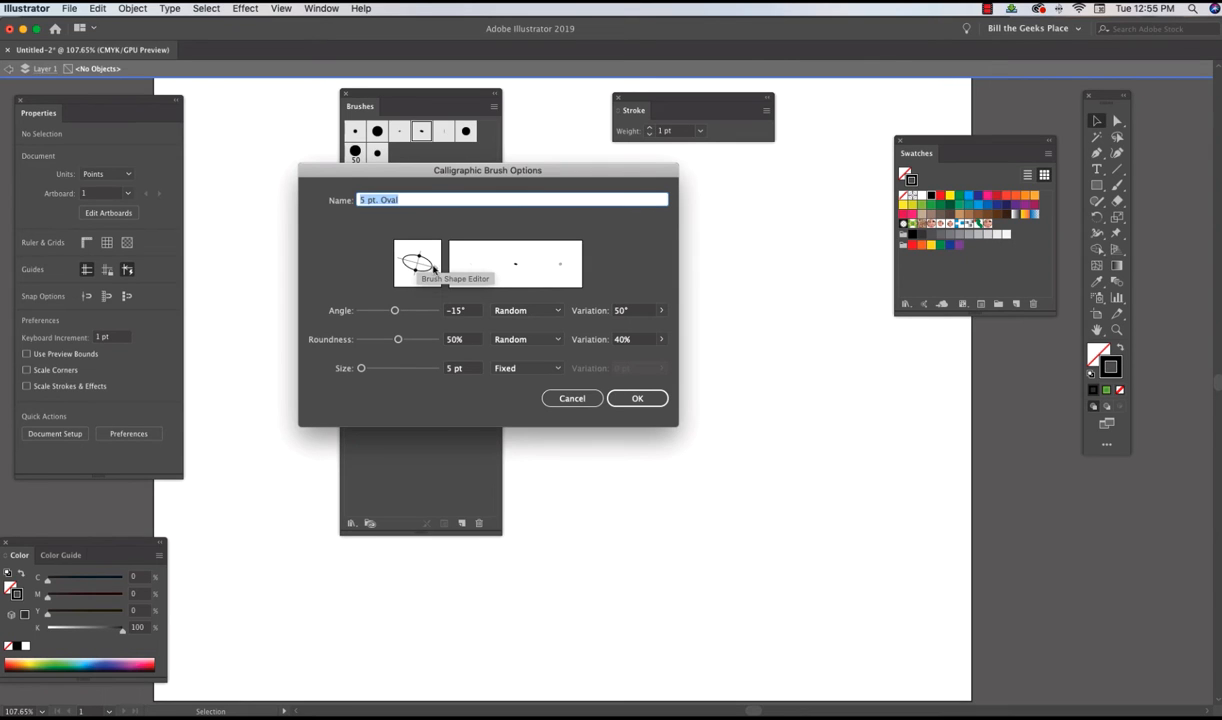
click(640, 398)
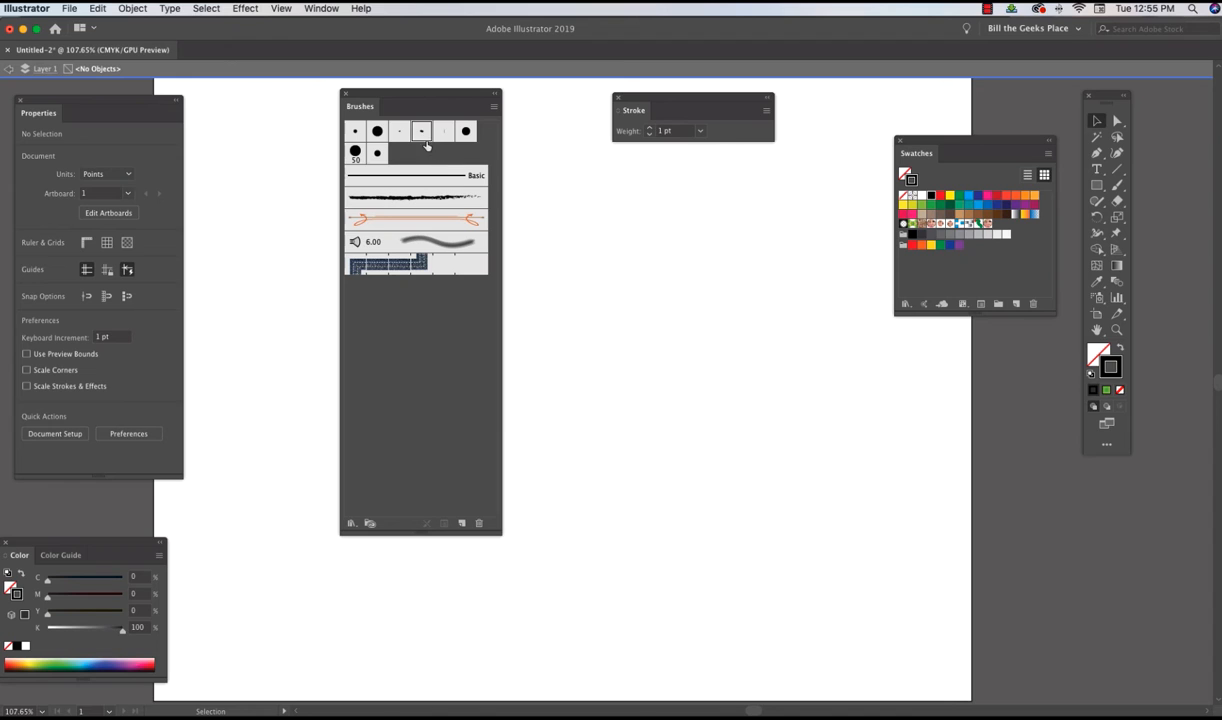
Paint one short row of cursive loops with the Paintbrush in the 5 pt. Oval brush and delete it.
click(1117, 185)
mouse_move(549, 419)
mouse_down()
mouse_move(582, 390)
mouse_move(589, 332)
mouse_move(579, 352)
mouse_move(616, 399)
mouse_move(599, 412)
mouse_move(652, 362)
mouse_move(645, 336)
mouse_move(662, 374)
mouse_move(651, 420)
mouse_move(652, 396)
mouse_move(710, 360)
mouse_move(698, 325)
mouse_move(773, 445)
mouse_up()
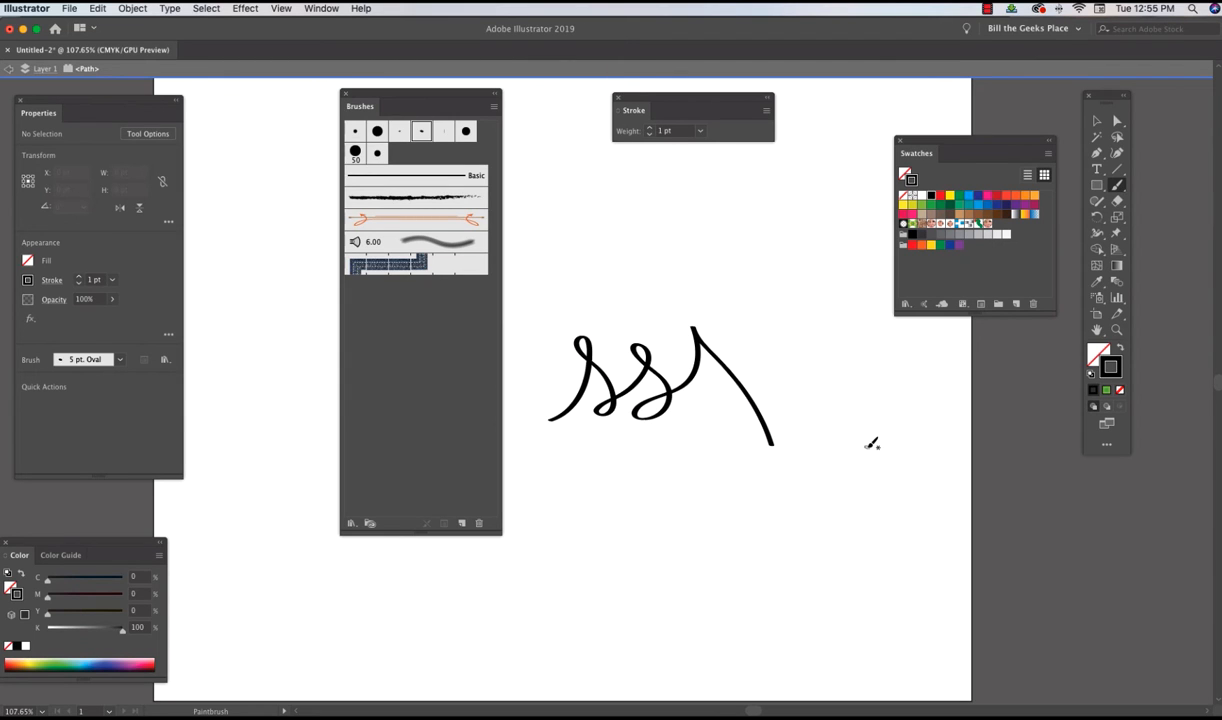
key(Delete)
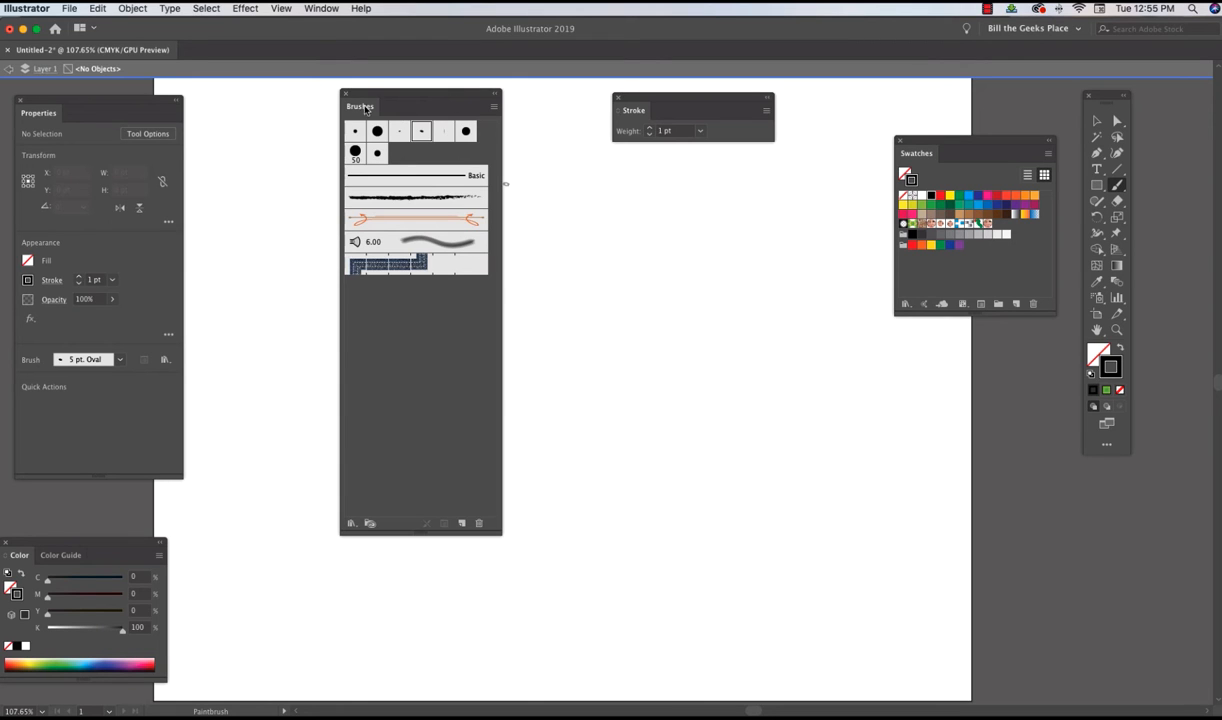
Start a new calligraphic brush with an 18 pt size, 46% roundness and a 38° angle.
drag(365, 96, 248, 136)
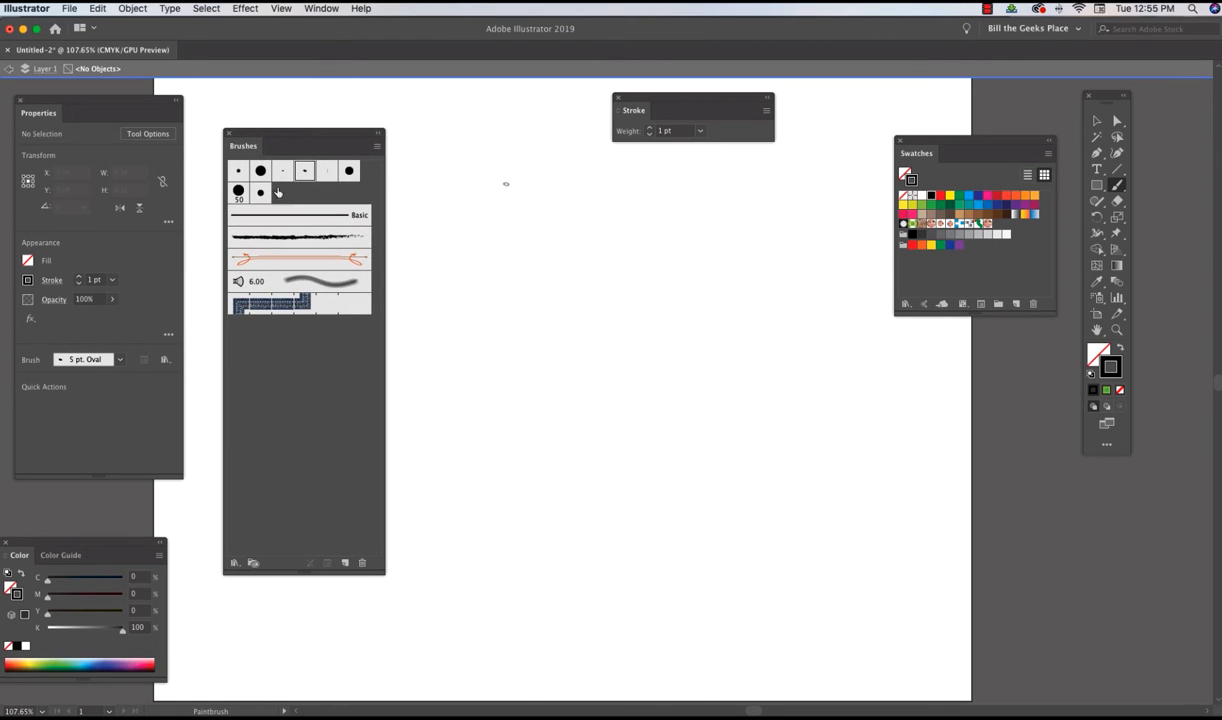
click(343, 563)
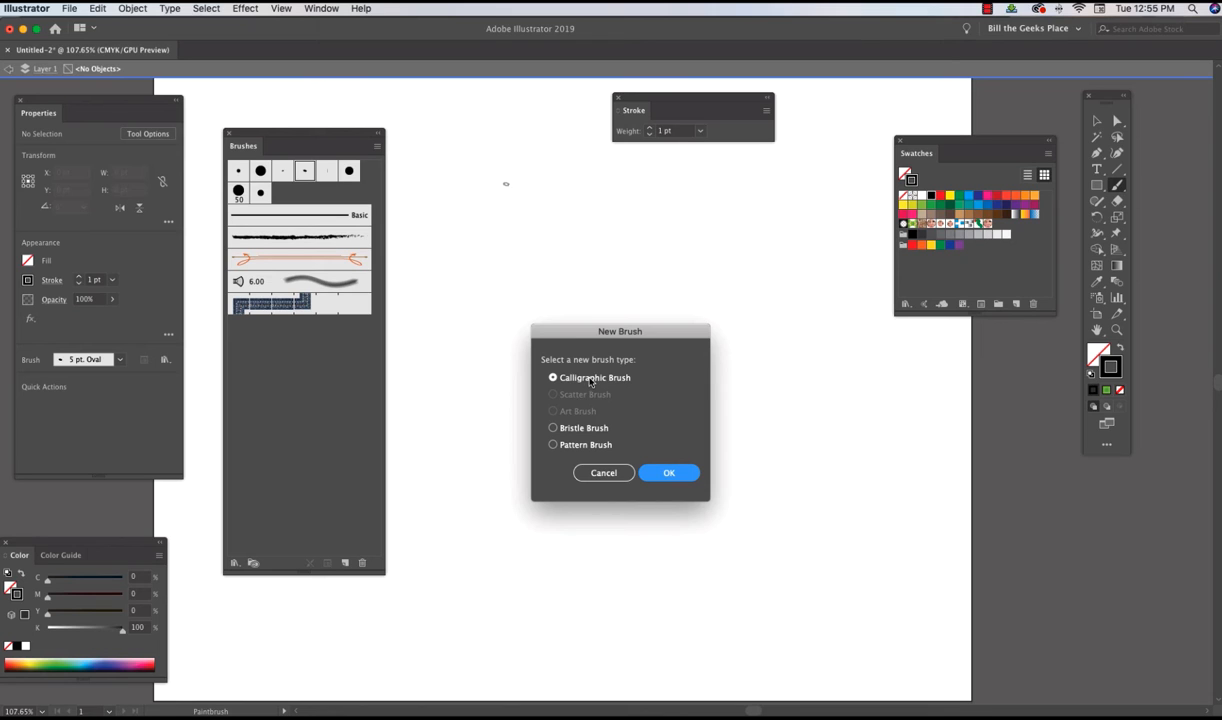
click(669, 473)
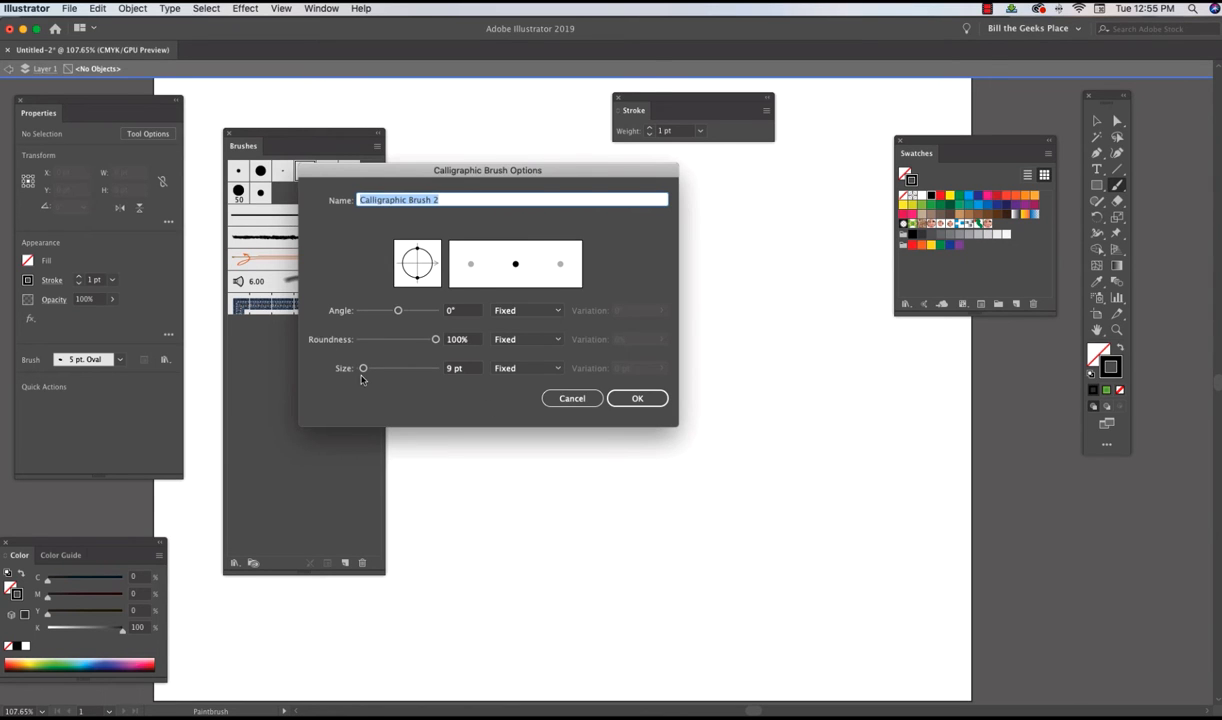
drag(363, 368, 367, 369)
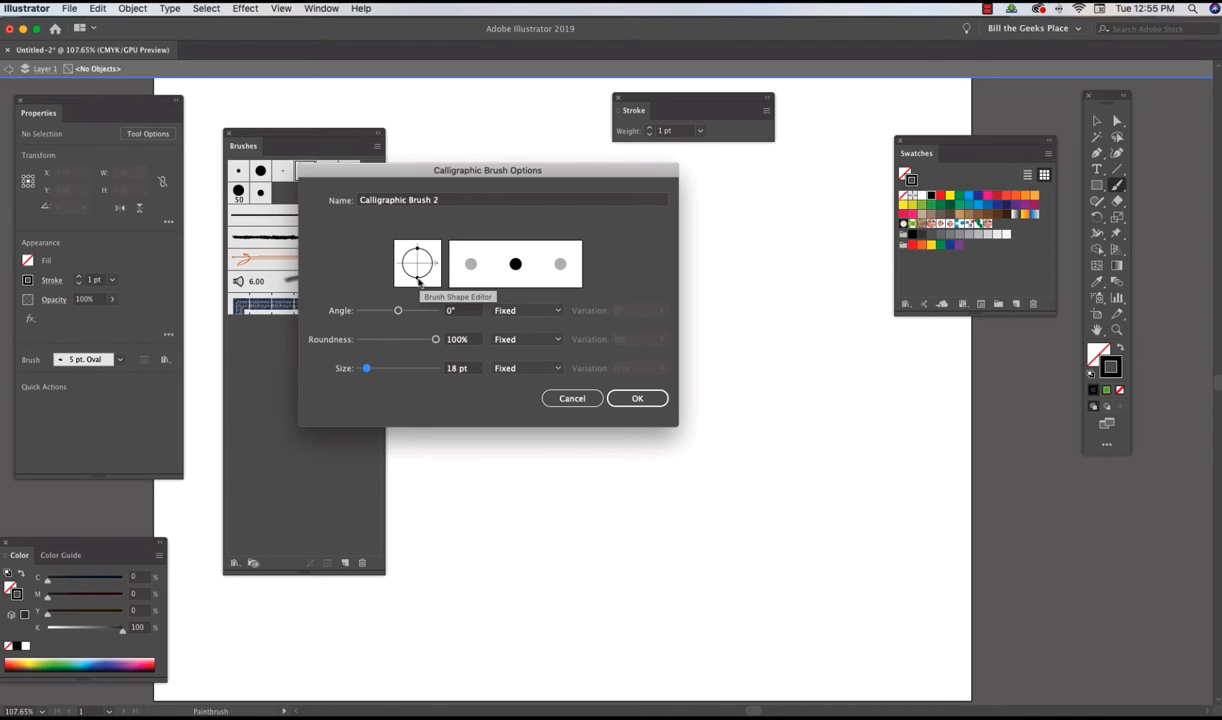
drag(418, 277, 437, 253)
Make the new brush's angle random with a 34° variation.
click(558, 311)
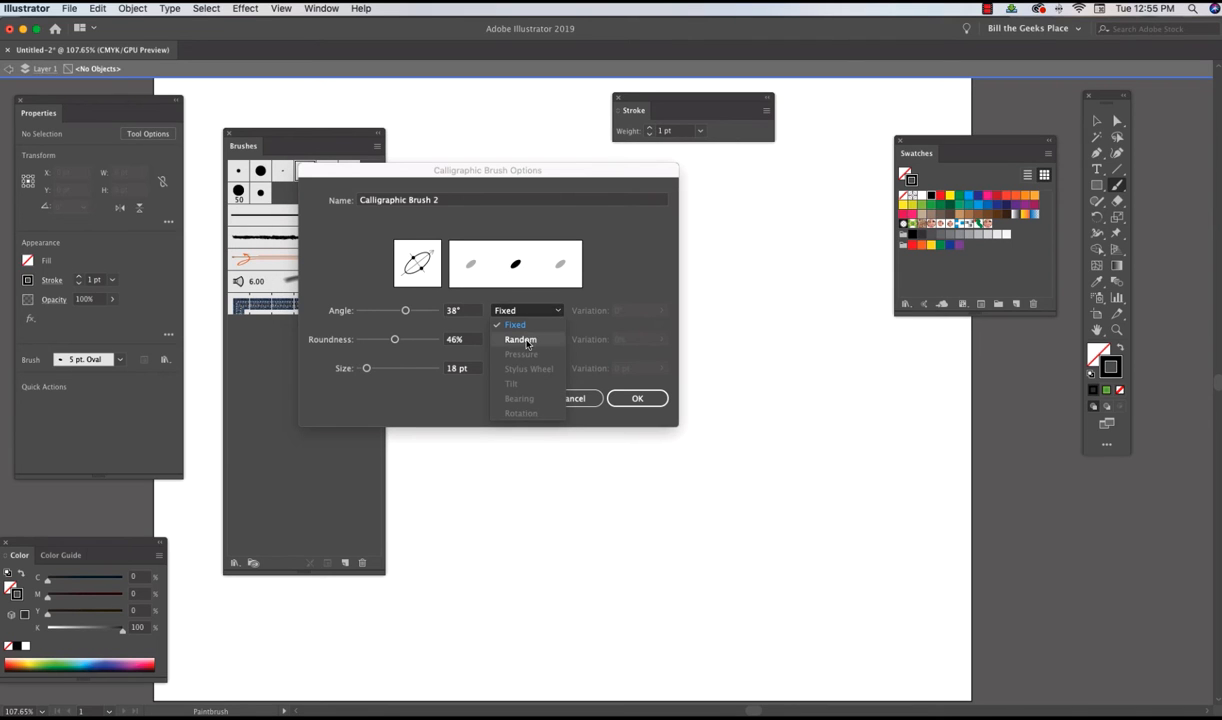
click(527, 341)
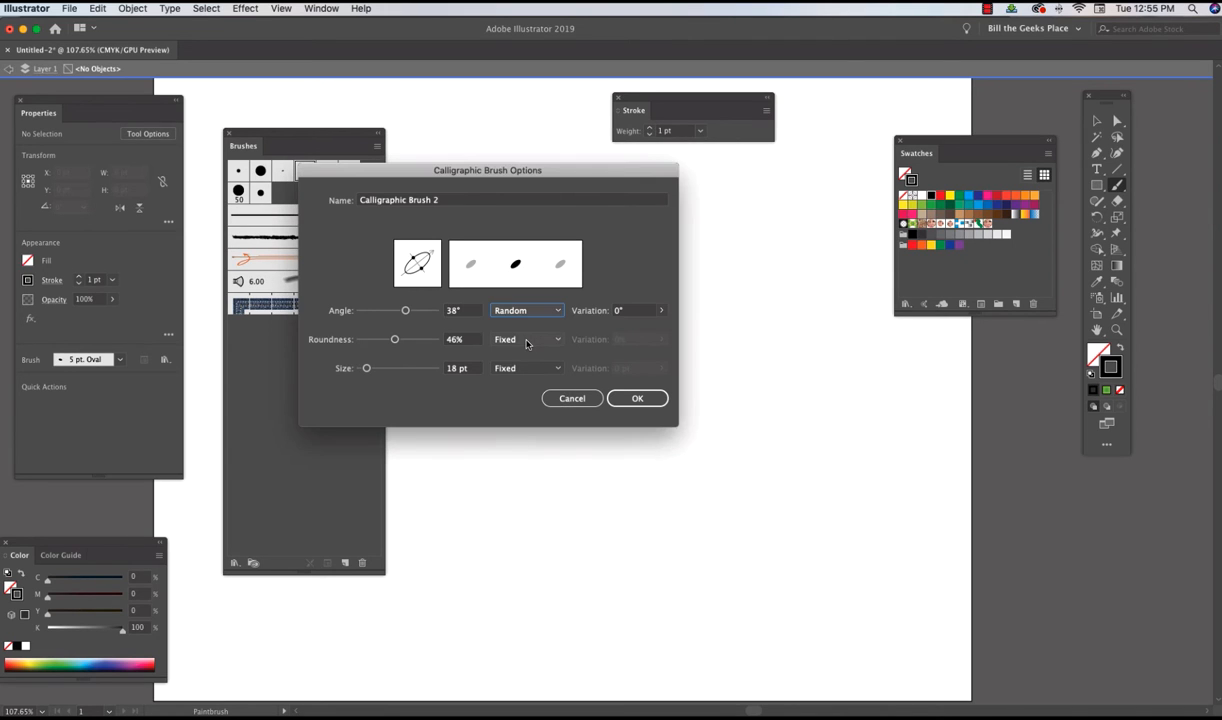
click(556, 312)
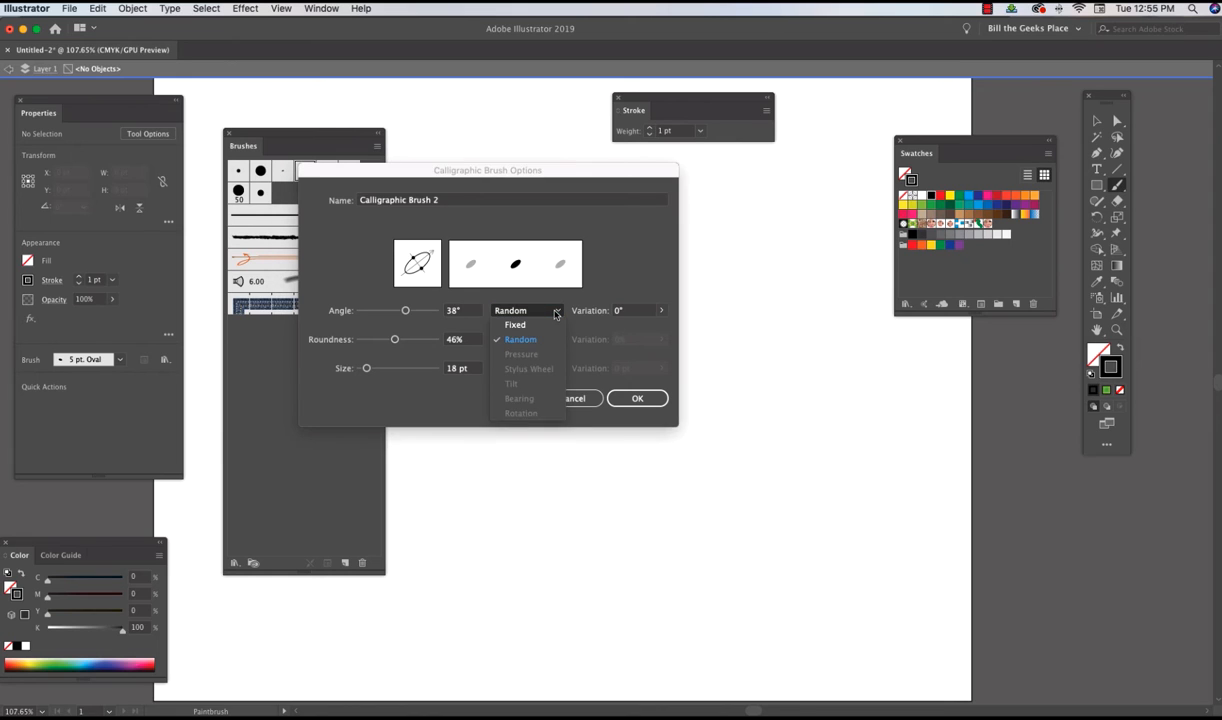
click(641, 311)
click(661, 311)
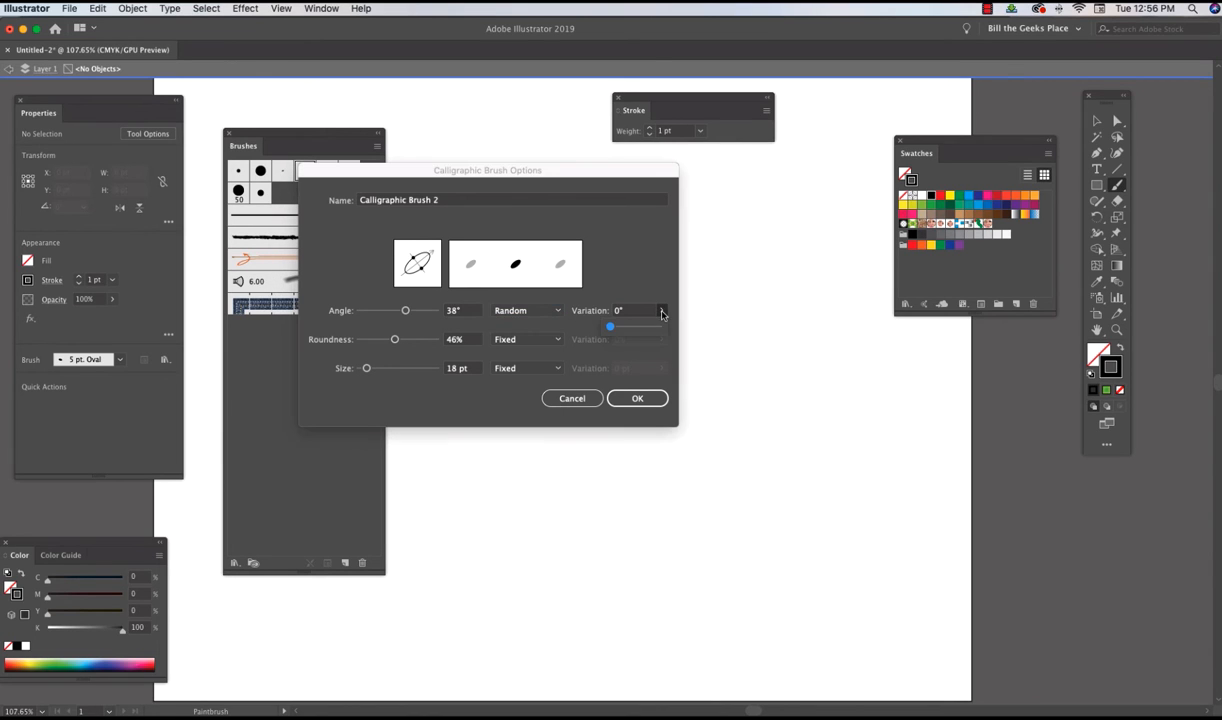
drag(614, 328, 618, 330)
Make the new brush's roundness random and adjust its angle to 44°.
click(557, 340)
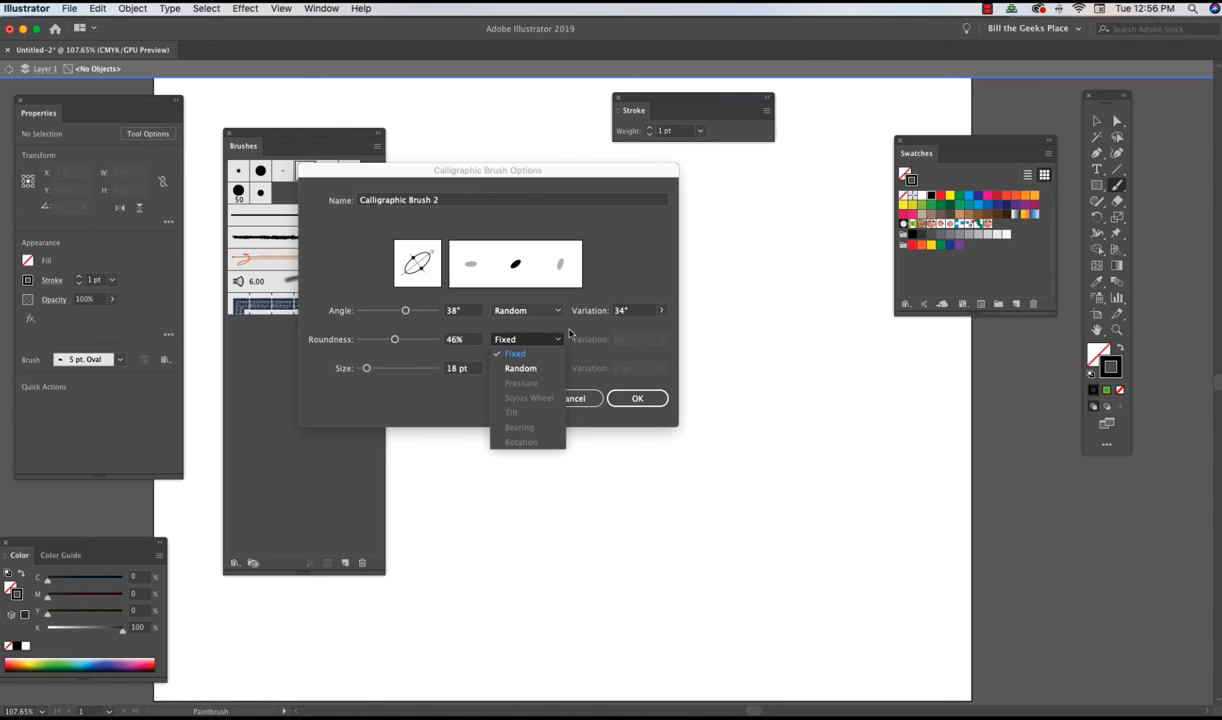
click(524, 368)
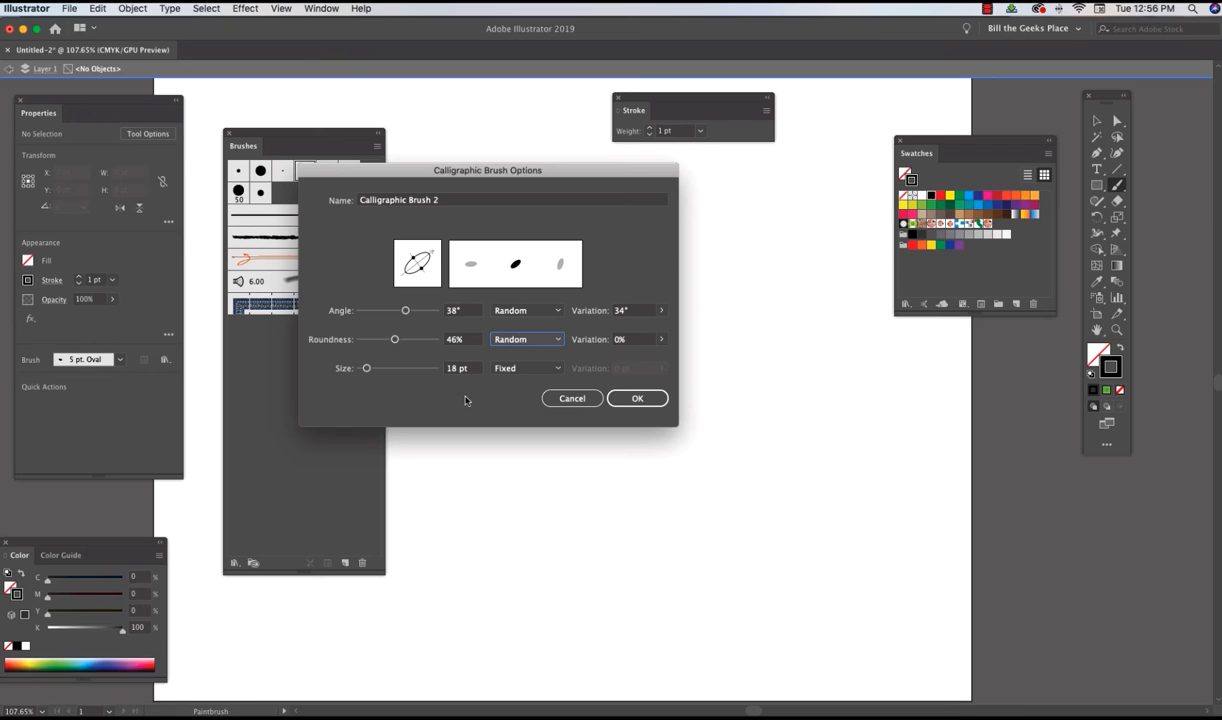
drag(431, 256, 430, 253)
Replace the default name of the new calligraphic brush with a custom one and create the brush.
click(442, 202)
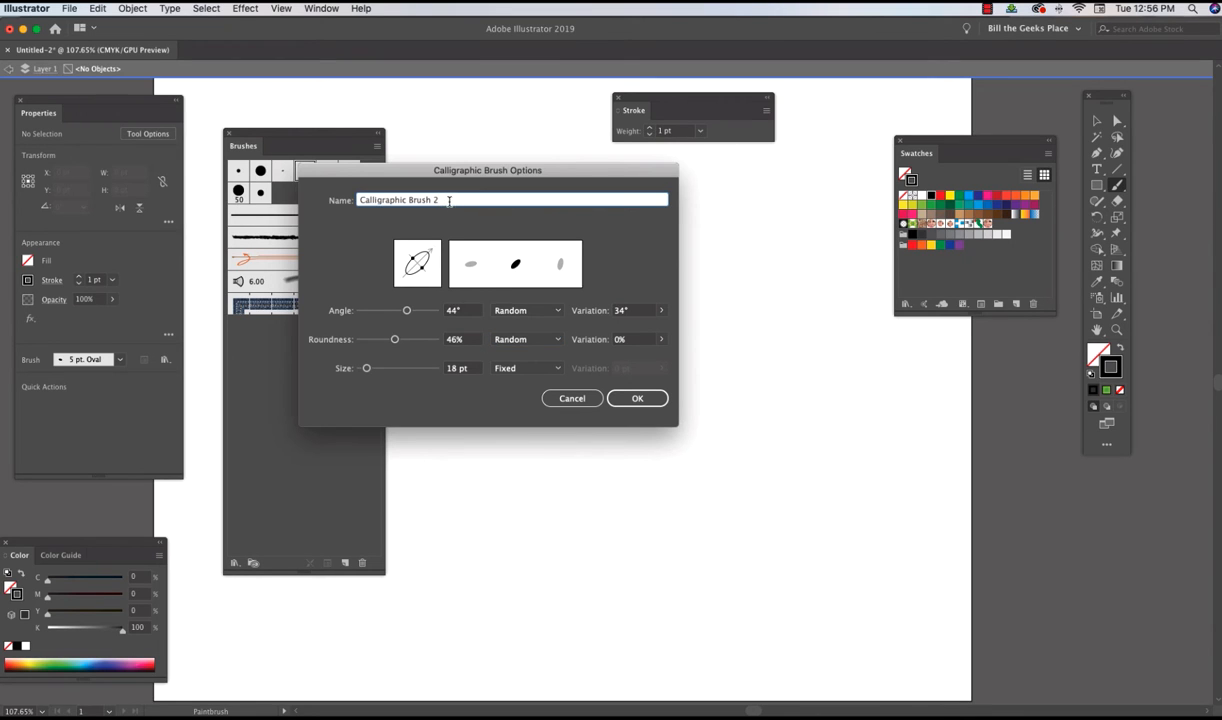
drag(452, 201, 327, 197)
text(bil)
click(636, 398)
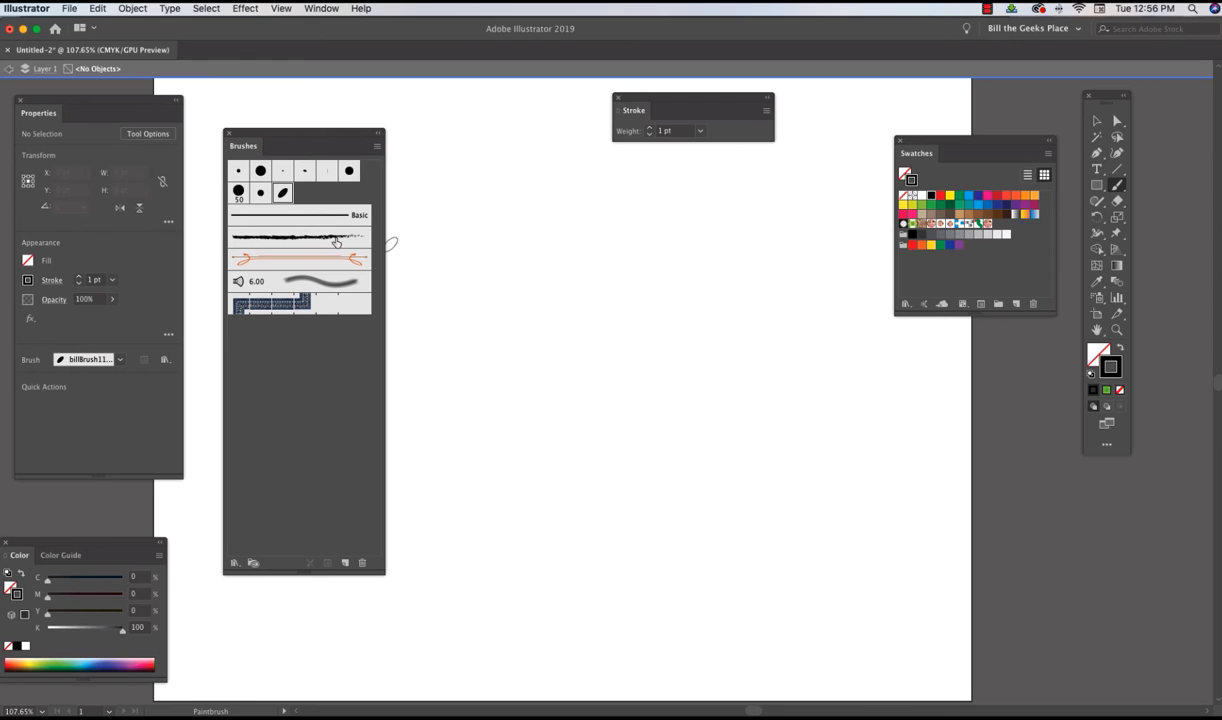
Paint a row of loops, a handwritten first name and a small circle with the new calligraphic brush.
mouse_move(440, 366)
mouse_down()
mouse_move(502, 390)
mouse_move(539, 356)
mouse_move(529, 299)
mouse_move(514, 318)
mouse_move(530, 368)
mouse_move(576, 350)
mouse_move(589, 292)
mouse_move(579, 273)
mouse_move(564, 314)
mouse_move(580, 377)
mouse_move(657, 318)
mouse_move(652, 246)
mouse_move(632, 288)
mouse_move(652, 348)
mouse_up()
mouse_move(537, 418)
mouse_down()
mouse_move(550, 464)
mouse_move(550, 435)
mouse_move(601, 436)
mouse_move(578, 453)
mouse_move(635, 474)
mouse_move(540, 472)
mouse_up()
mouse_move(672, 488)
mouse_down()
mouse_move(687, 428)
mouse_move(709, 470)
mouse_move(755, 387)
mouse_move(738, 385)
mouse_move(792, 457)
mouse_move(817, 379)
mouse_move(793, 382)
mouse_move(818, 468)
mouse_up()
mouse_move(668, 382)
mouse_down()
mouse_move(717, 385)
mouse_move(699, 354)
mouse_move(668, 390)
mouse_up()
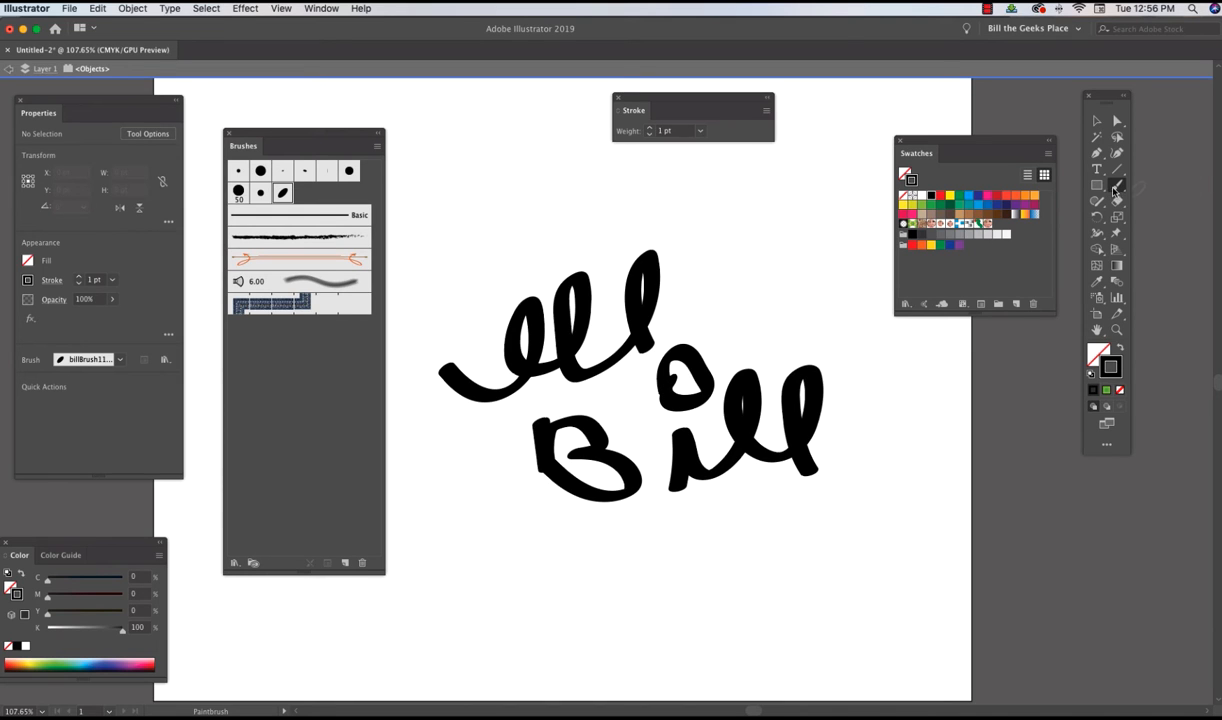
Move the four separately painted paths to new positions on the artboard and delete them all.
click(1097, 121)
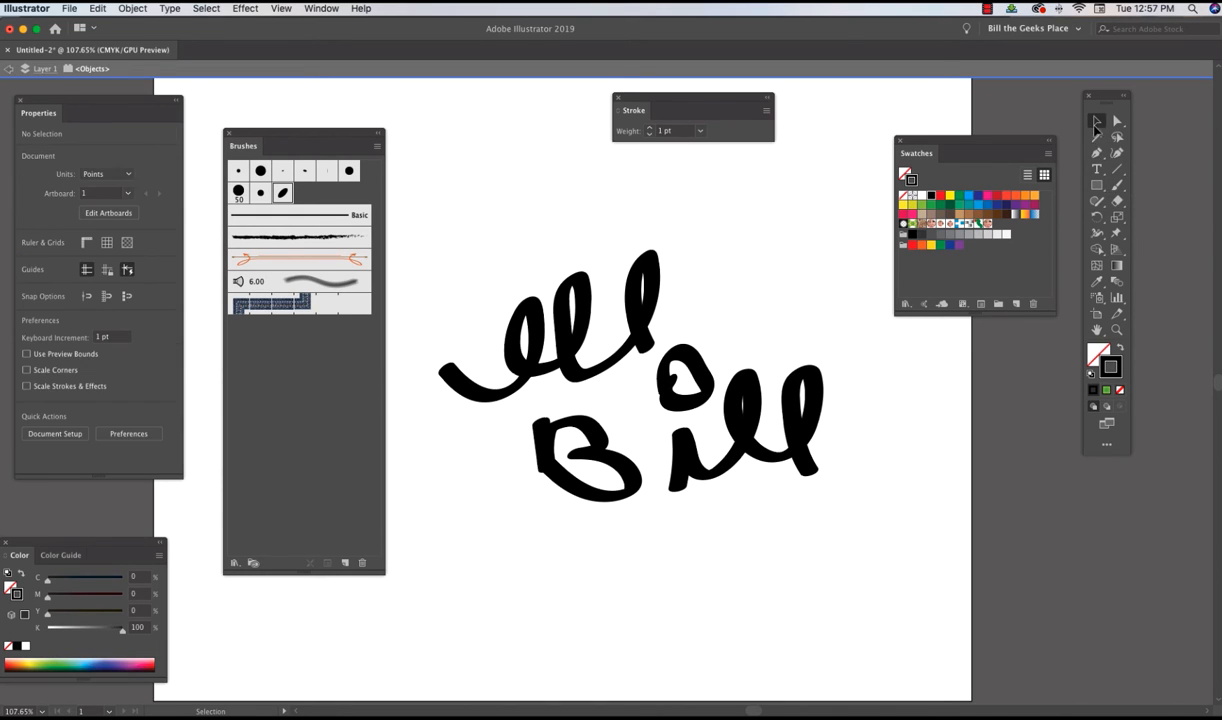
drag(738, 443, 818, 553)
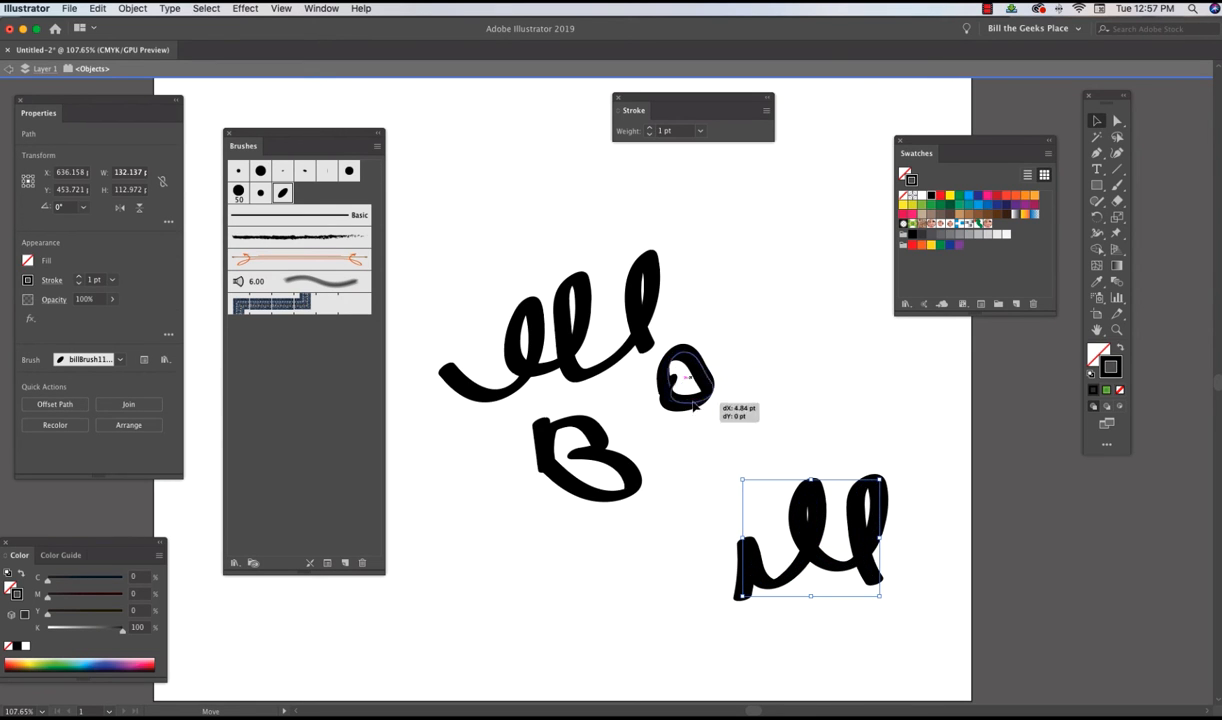
drag(690, 405, 788, 412)
drag(611, 463, 651, 504)
drag(638, 340, 643, 405)
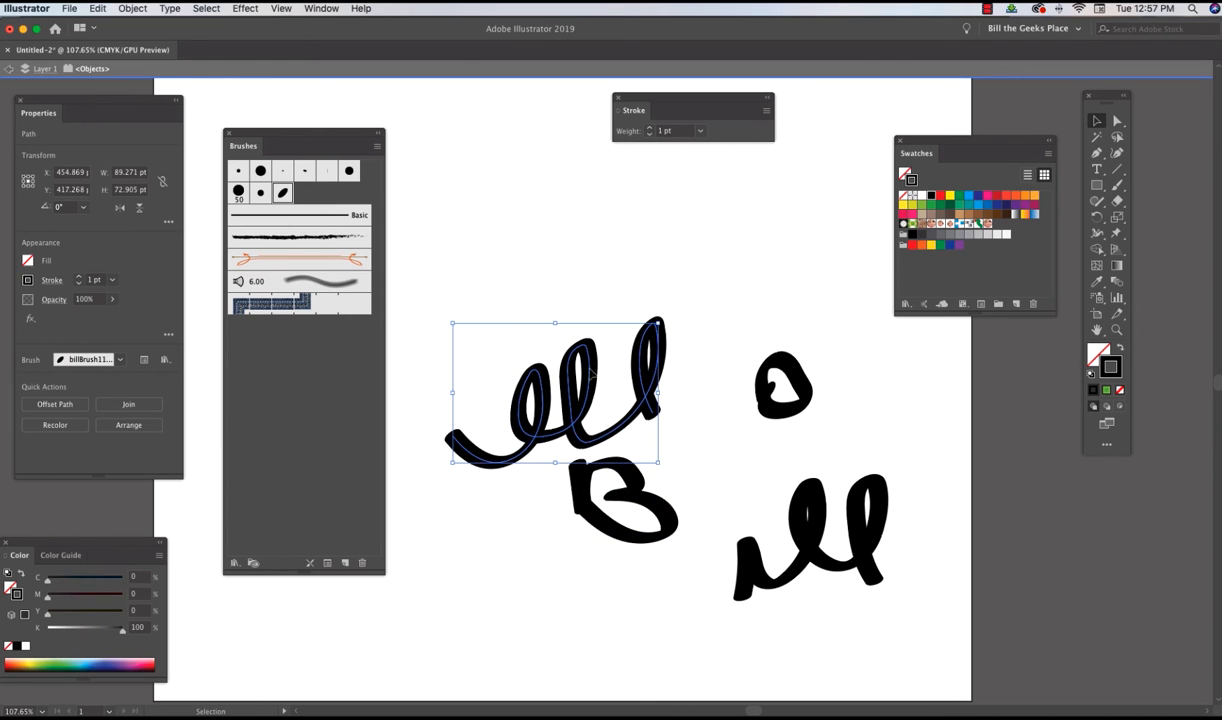
drag(439, 292, 897, 610)
key(Delete)
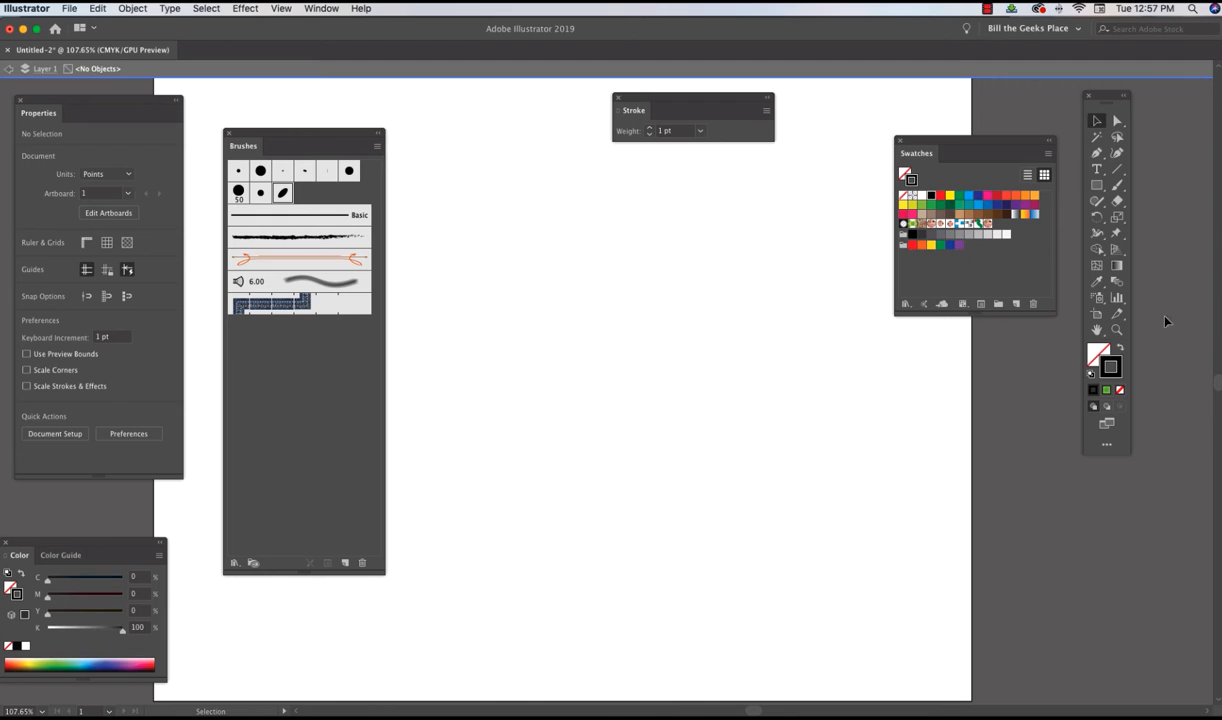
Handwrite a first name with a long trailing tail using the Blob Brush tool and the custom calligraphic brush.
click(1118, 187)
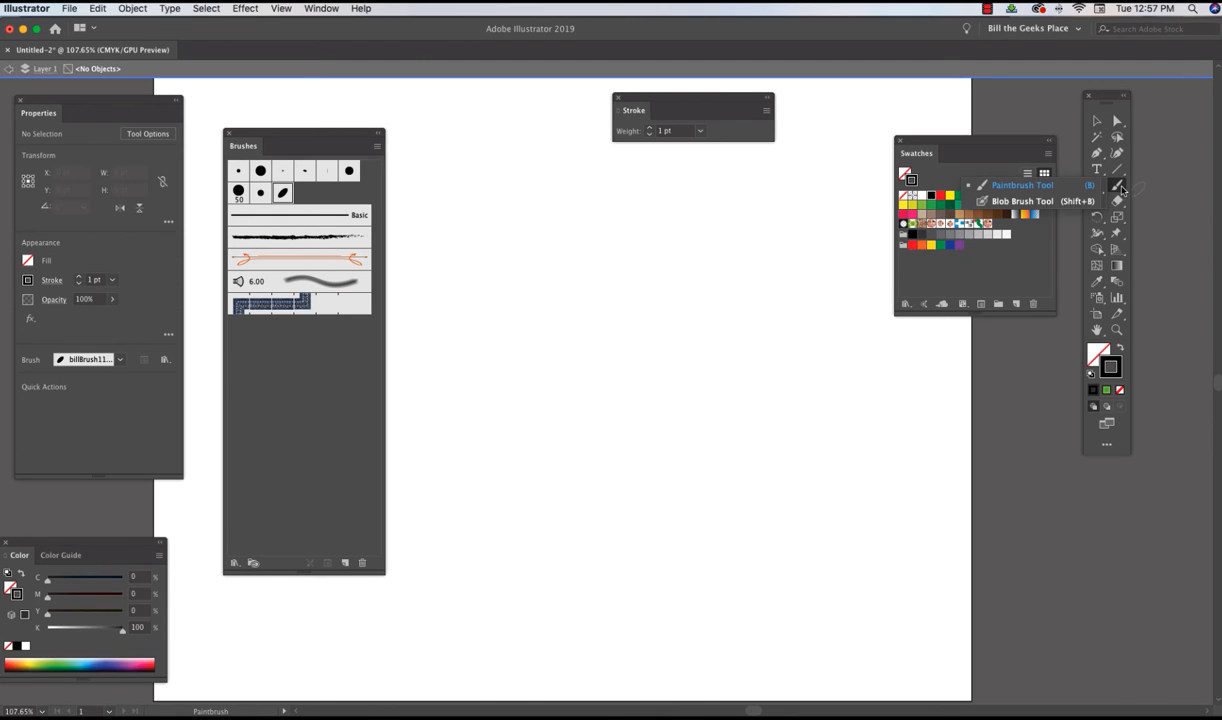
click(1022, 201)
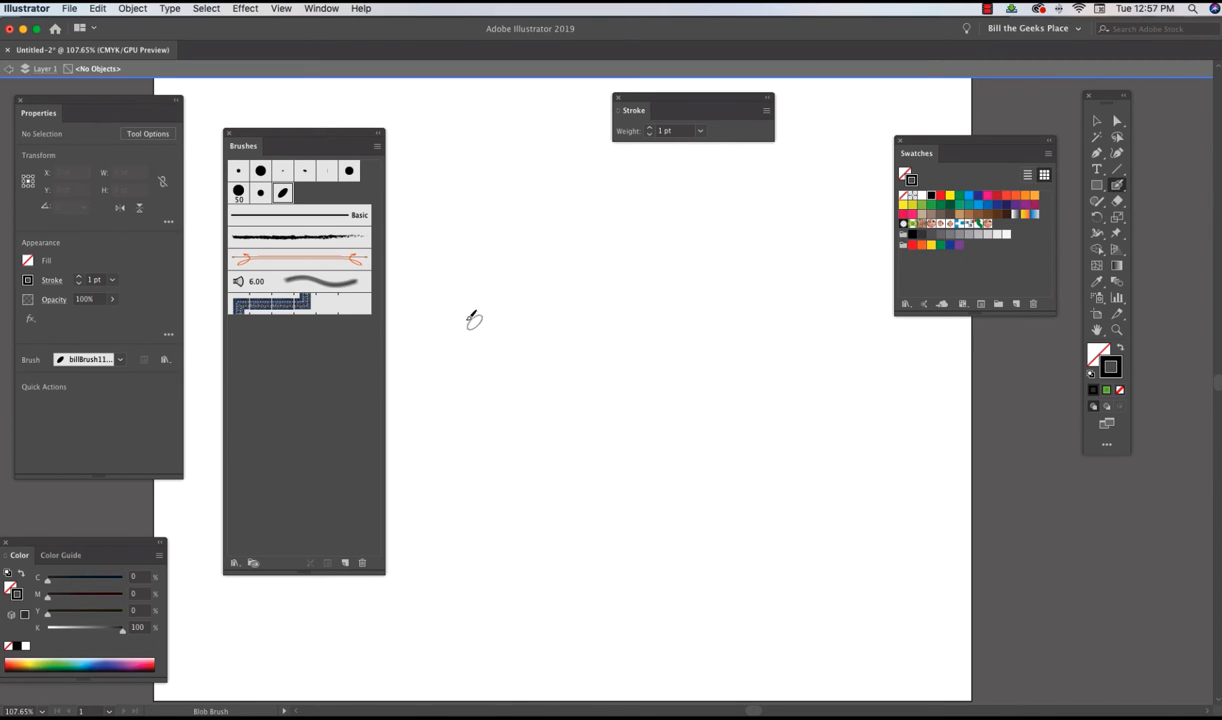
mouse_move(420, 285)
mouse_down()
mouse_move(417, 424)
mouse_move(428, 246)
mouse_move(485, 272)
mouse_move(444, 309)
mouse_move(558, 366)
mouse_move(522, 420)
mouse_move(439, 402)
mouse_move(429, 386)
mouse_move(467, 376)
mouse_move(561, 390)
mouse_move(605, 316)
mouse_move(621, 380)
mouse_move(682, 231)
mouse_move(650, 206)
mouse_move(655, 354)
mouse_move(709, 333)
mouse_move(723, 188)
mouse_move(707, 219)
mouse_move(720, 344)
mouse_move(806, 435)
mouse_move(822, 535)
mouse_up()
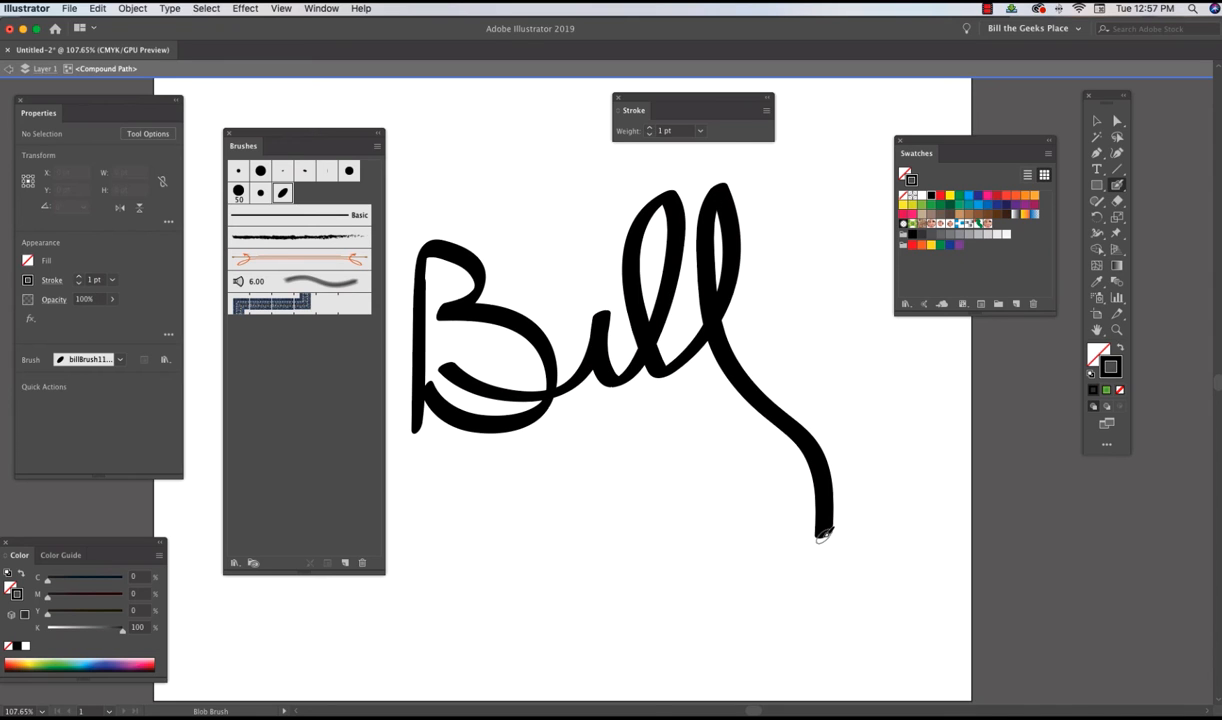
Move the lettering's outer contour away from its inner counters, and shift the whole compound path up and left on the artboard.
click(1096, 123)
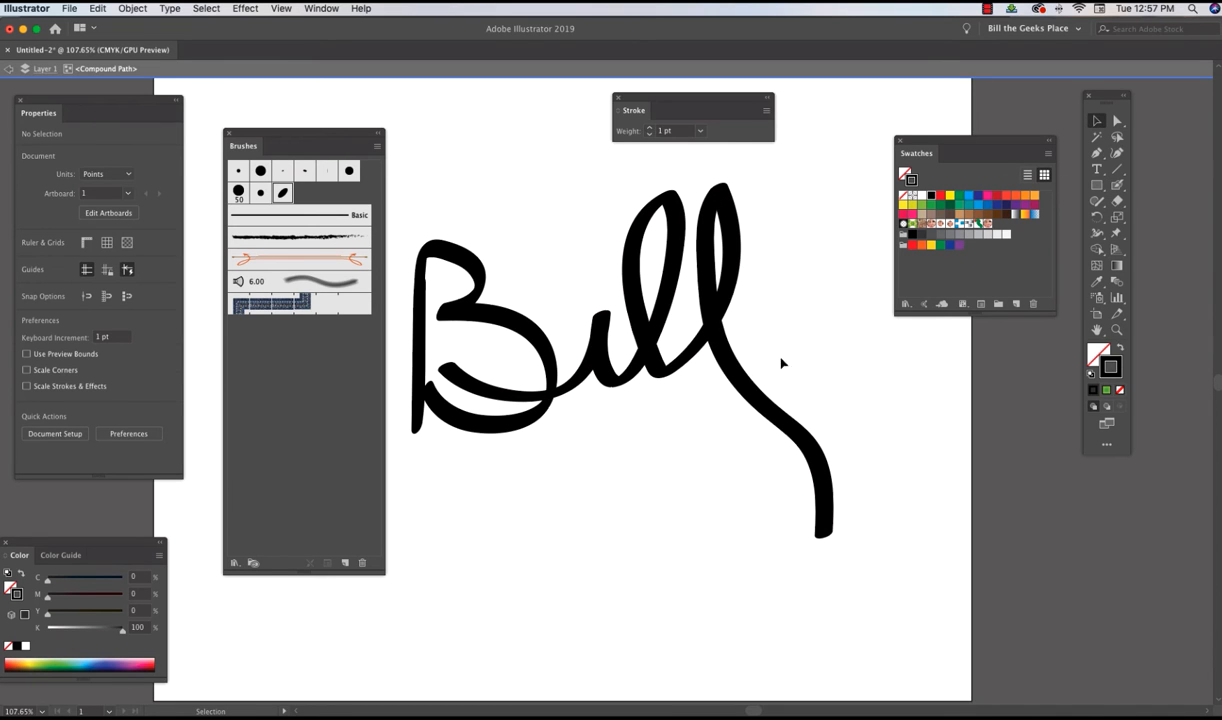
click(730, 371)
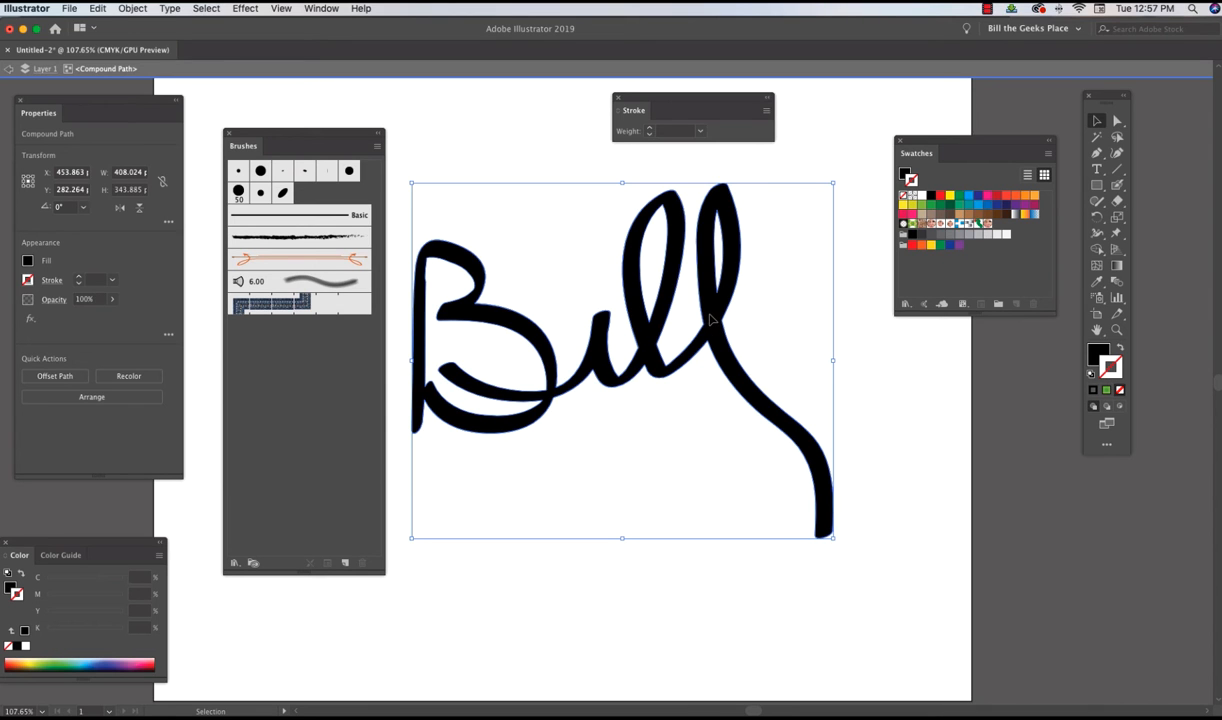
drag(711, 314, 851, 482)
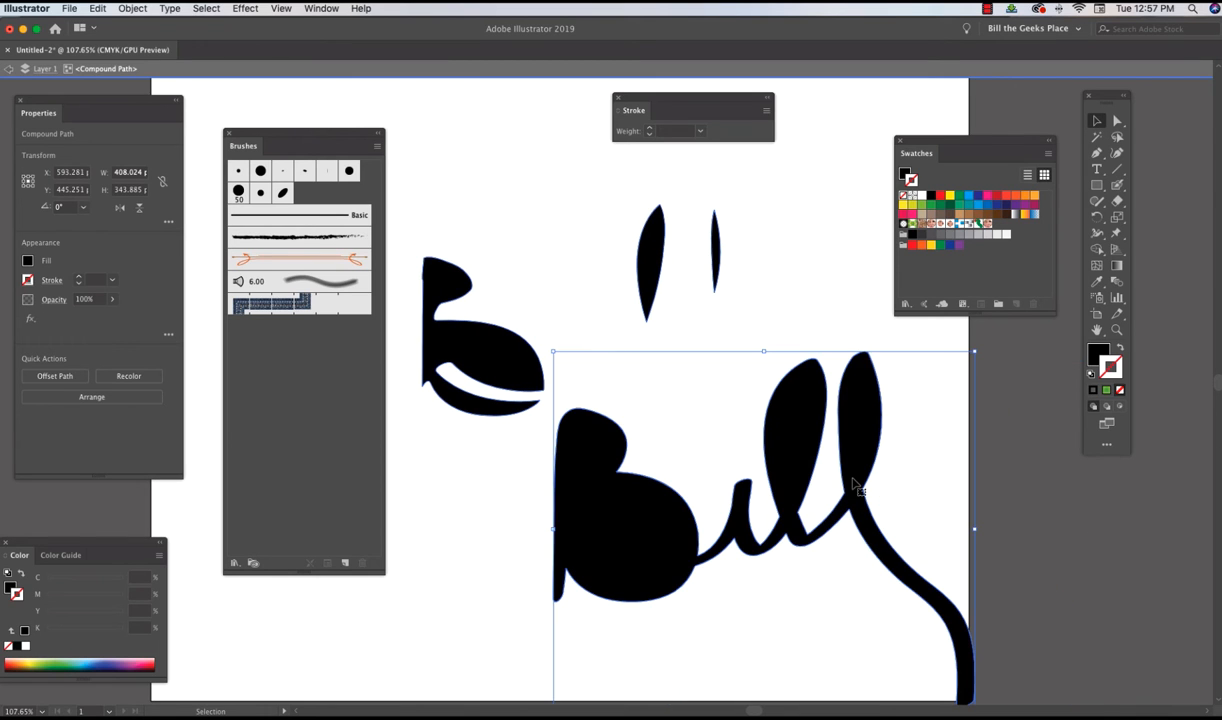
drag(570, 472, 646, 495)
drag(727, 237, 420, 376)
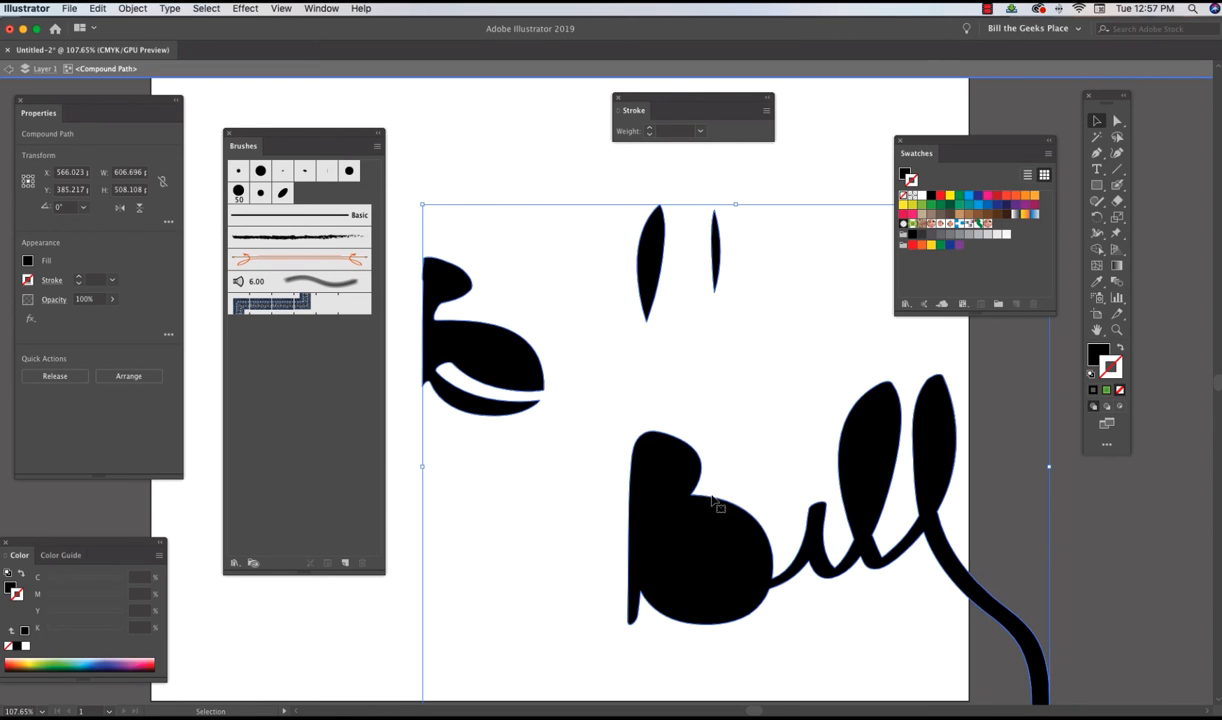
drag(730, 565, 543, 397)
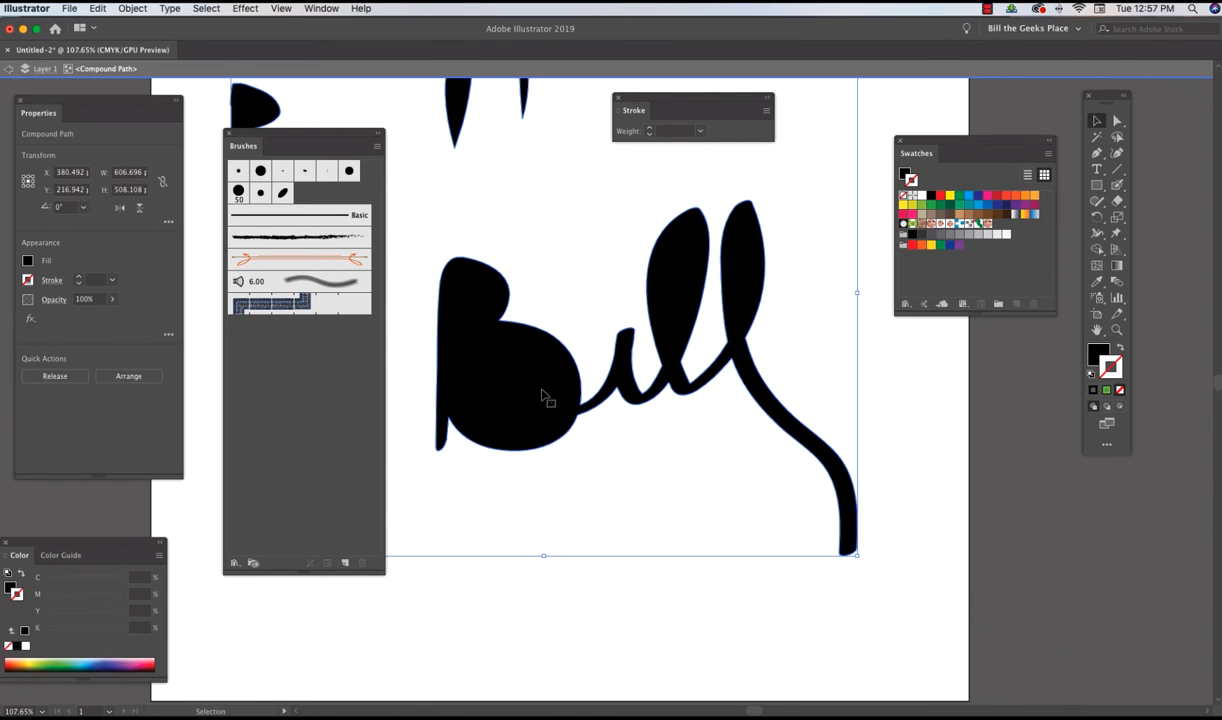